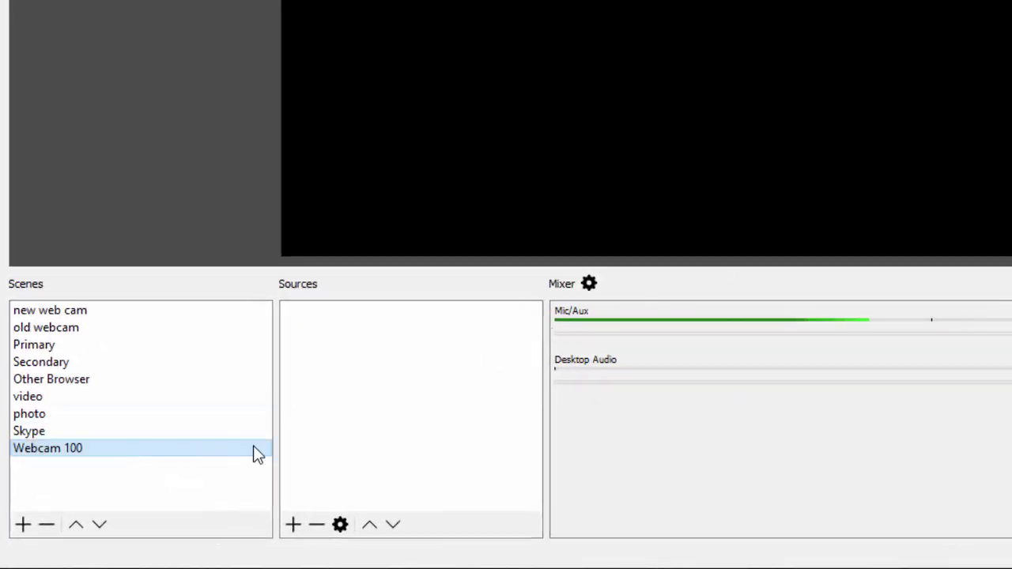
# - Look through the source types that can be added to the Webcam 100 scene, from Image to Audio Input Capture
pyautogui.click(293, 525)
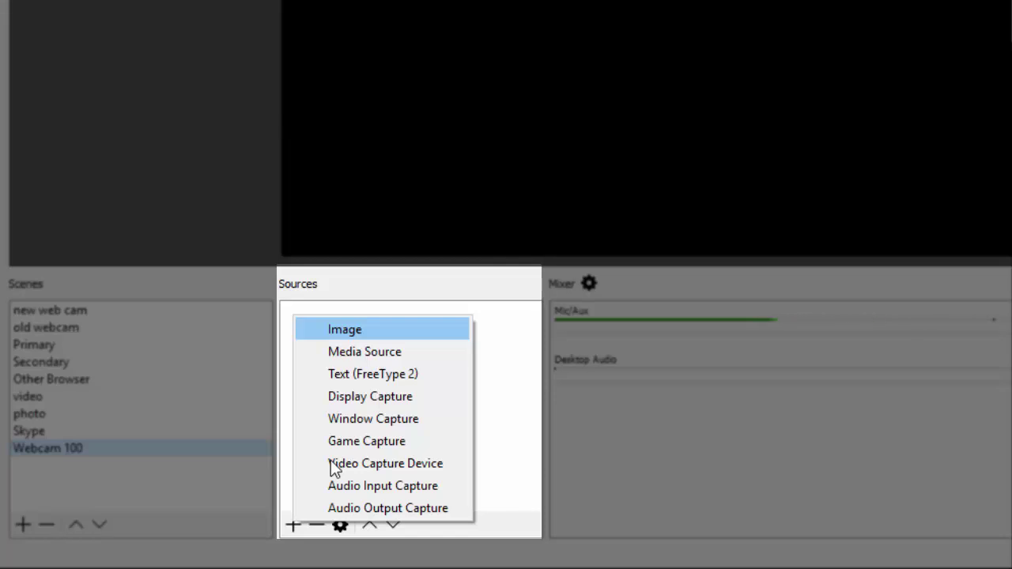
pyautogui.press('Down')
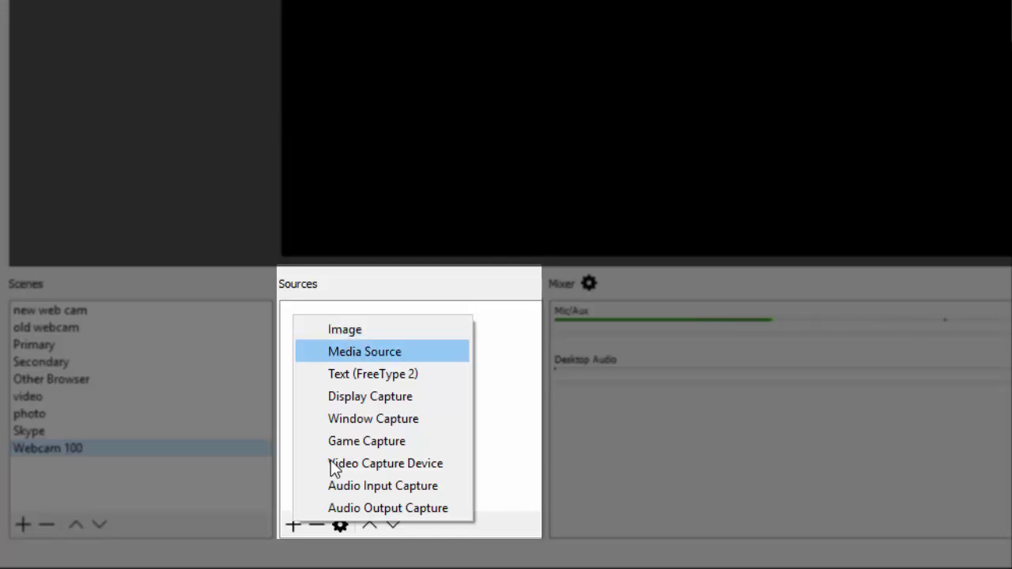
pyautogui.press('Down')
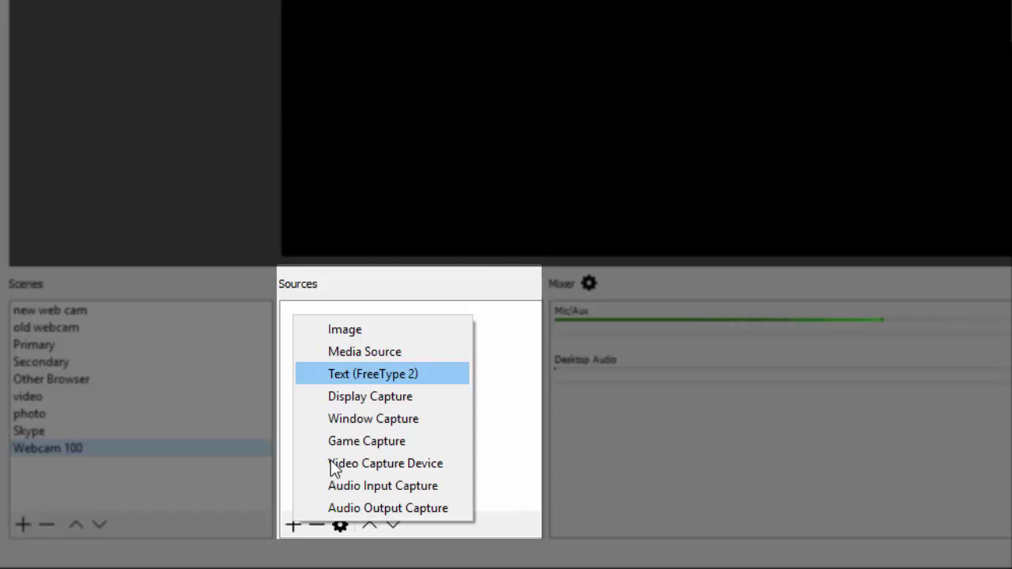
pyautogui.press('Down')
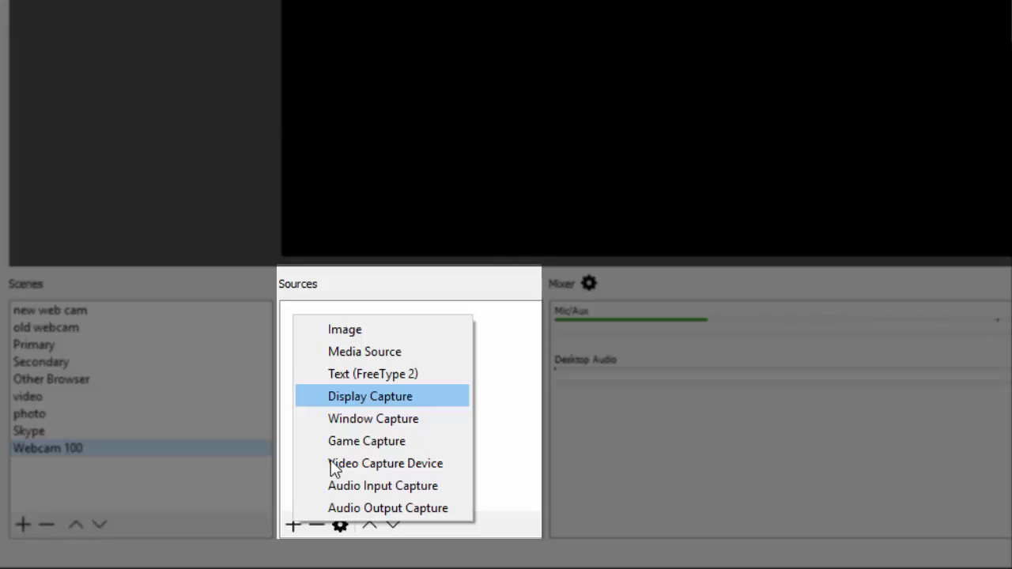
pyautogui.press('Down')
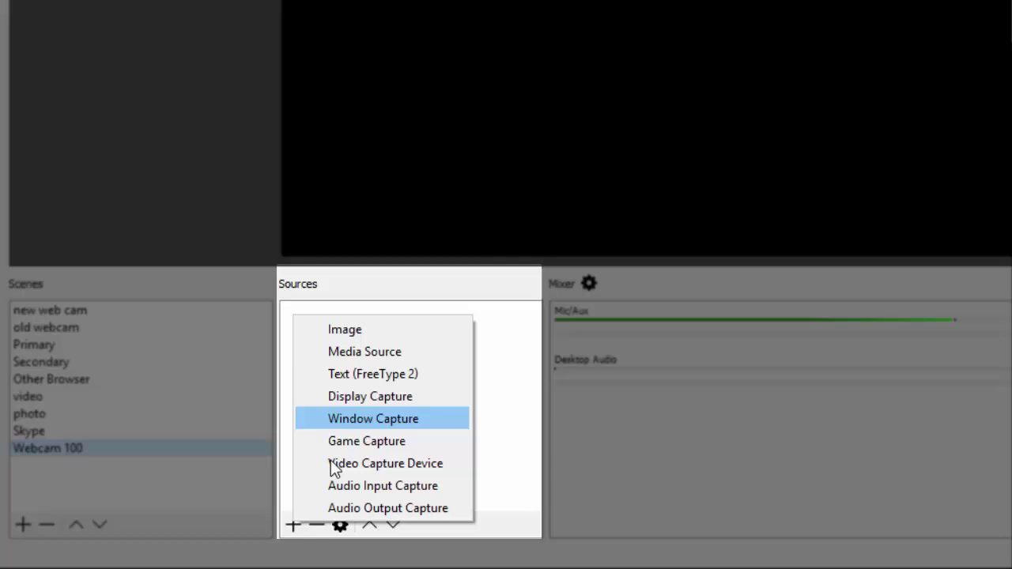
pyautogui.press('Down')
pyautogui.press('Down')
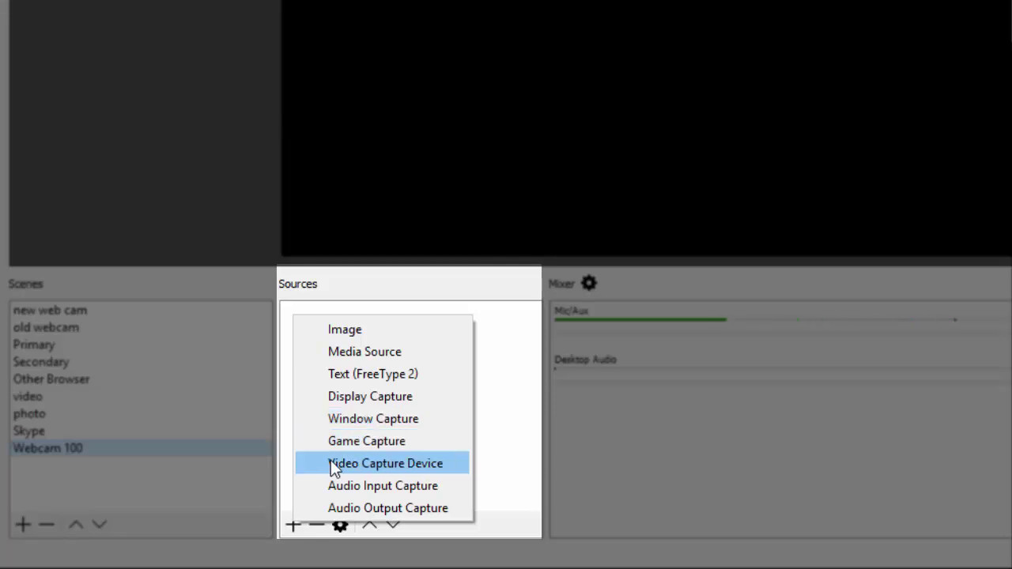
pyautogui.press('Up')
pyautogui.press('Down')
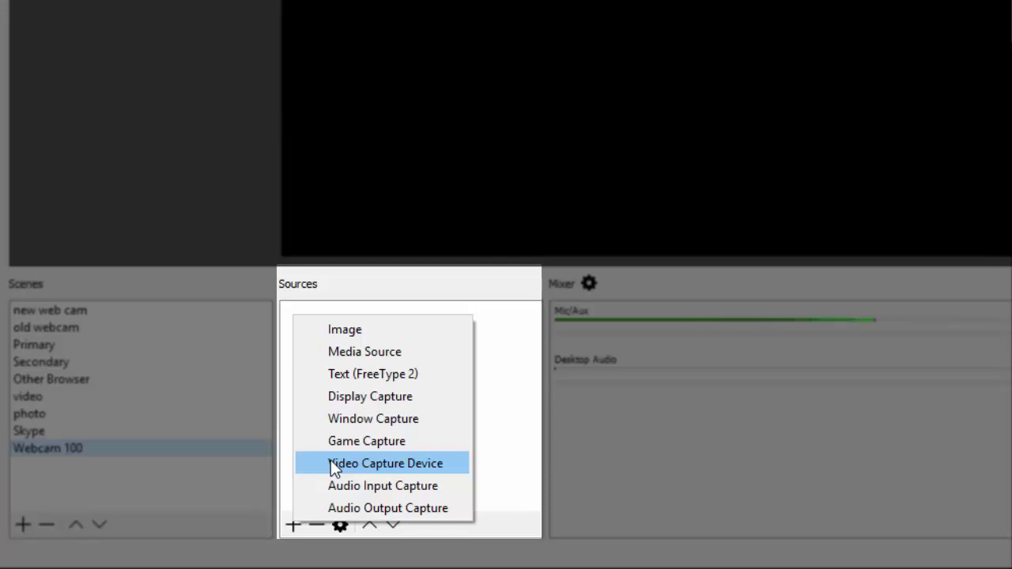
pyautogui.press('Down')
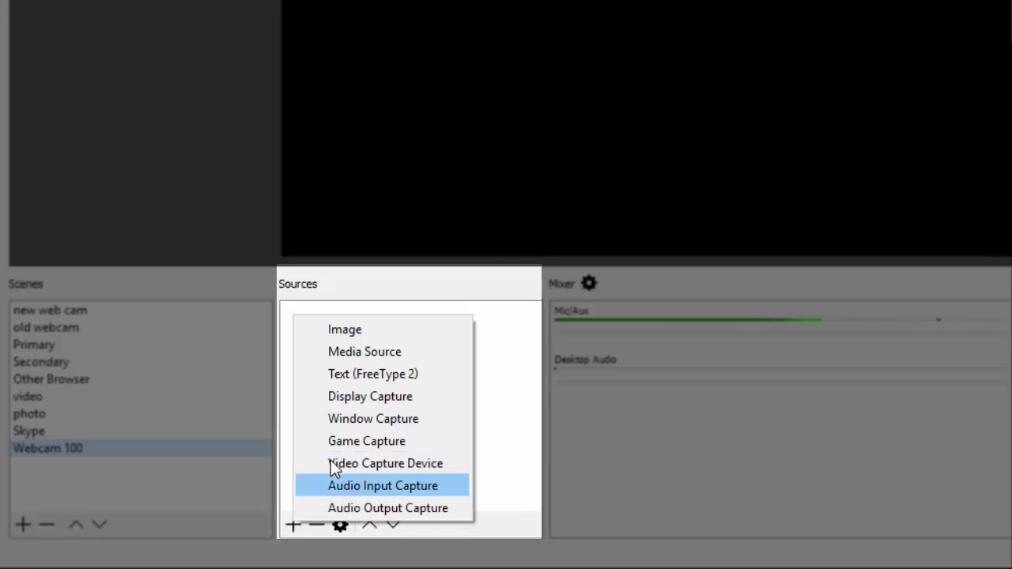
pyautogui.press('Up')
pyautogui.press('Up')
pyautogui.press('Down')
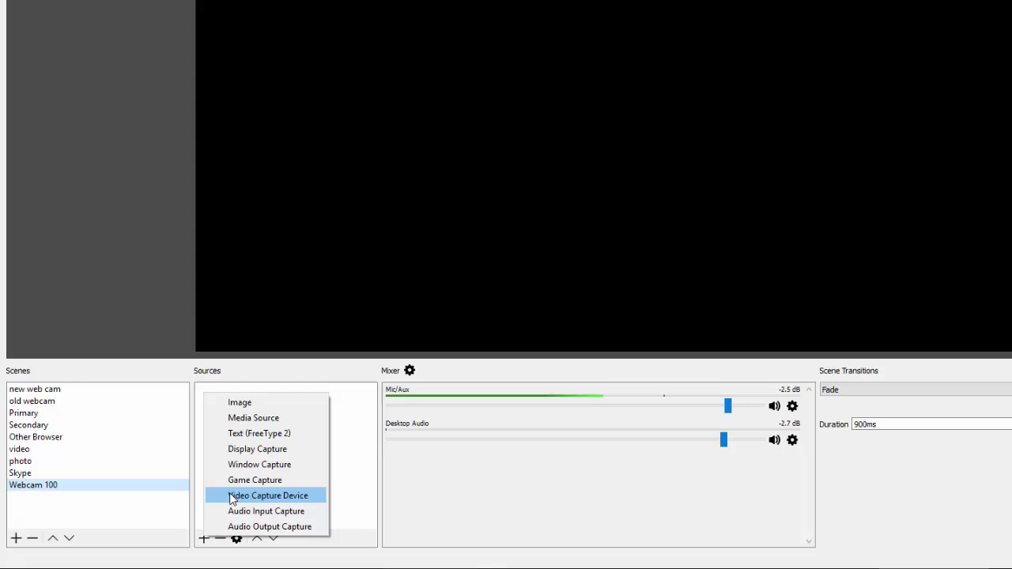
# - Create a new Video Capture Device source named "Web Cam 100" in the Webcam 100 scene
pyautogui.click(173, 515)
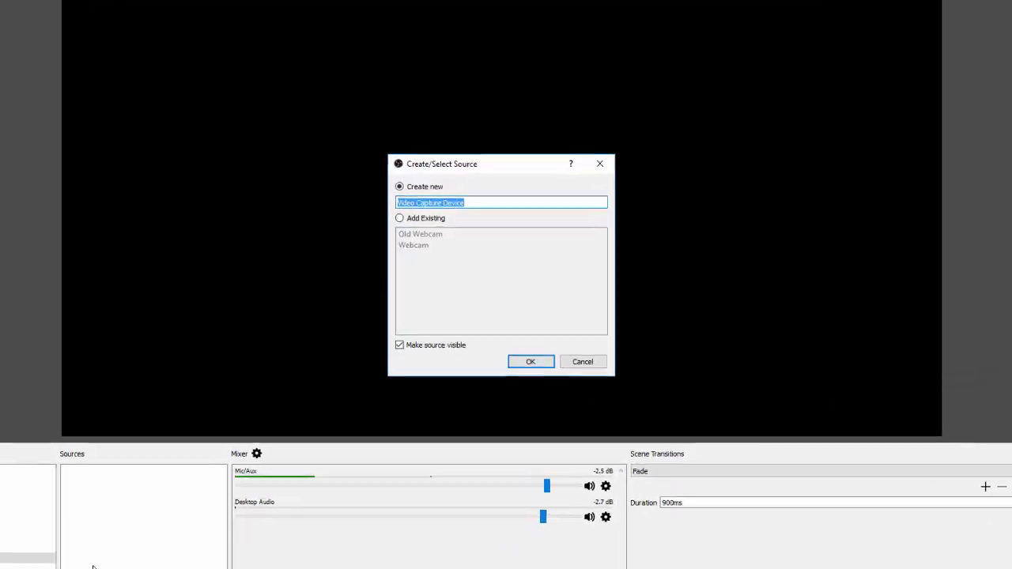
pyautogui.click(360, 201)
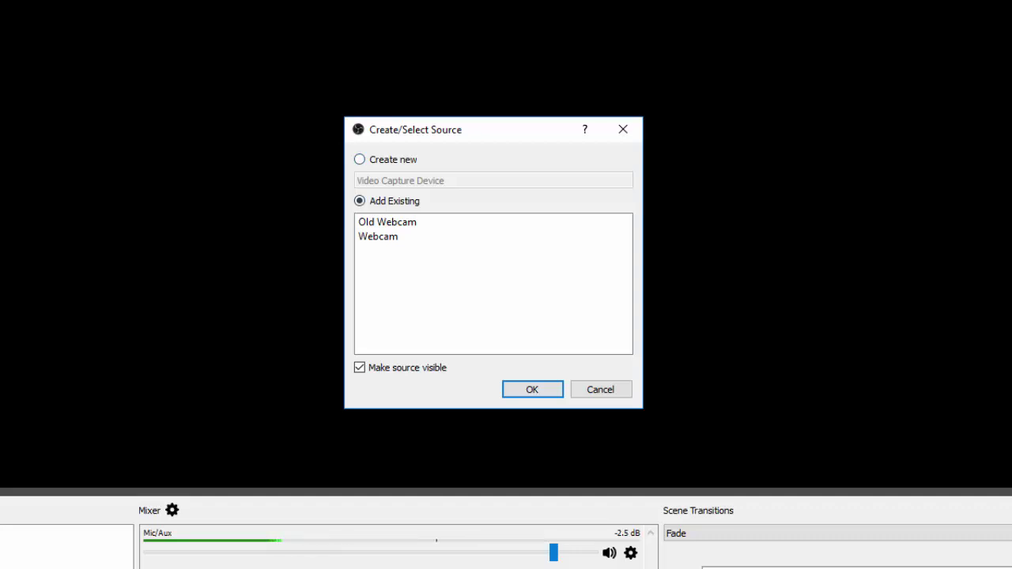
pyautogui.click(359, 159)
pyautogui.moveTo(452, 180); pyautogui.dragTo(355, 180)
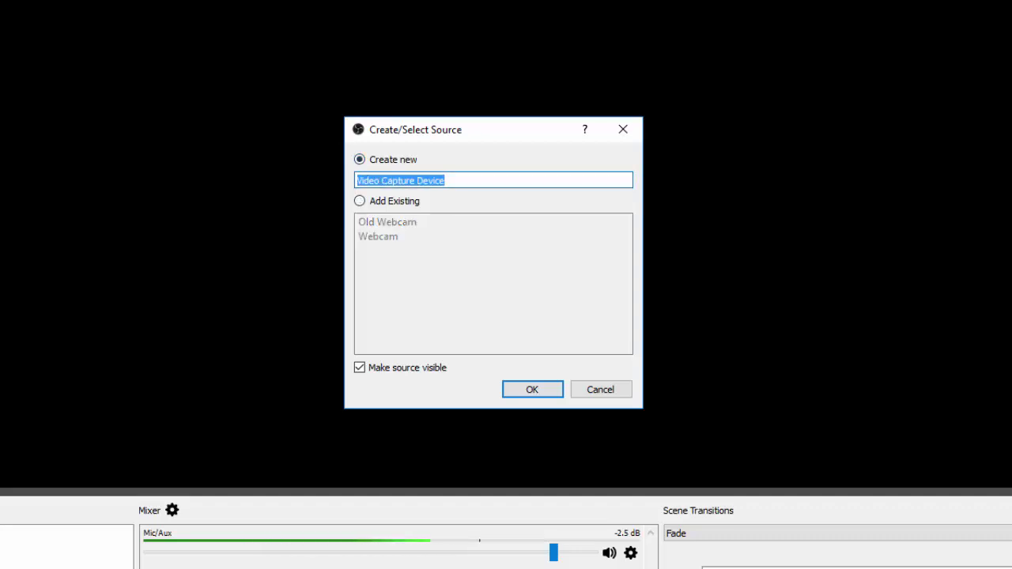
pyautogui.write('Web')
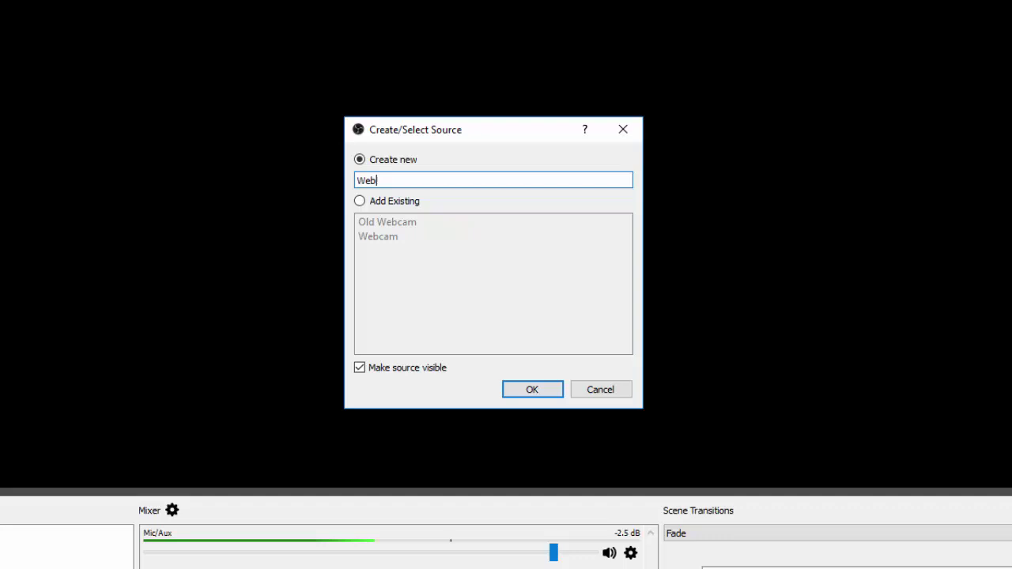
pyautogui.write(' Cam 100')
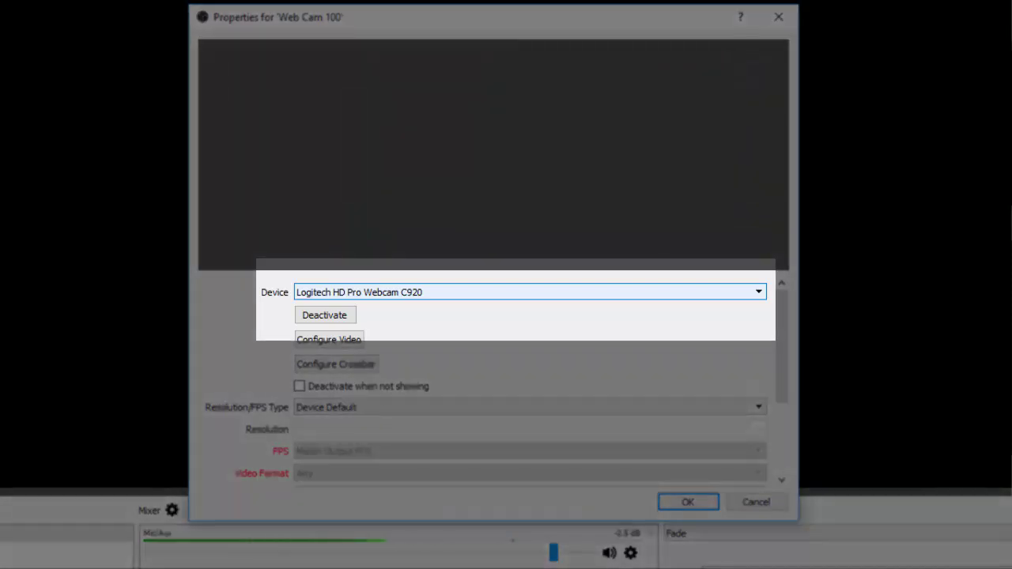
# - Choose Logitech HD Pro Webcam C920 as the capture device for the Web Cam 100 source
pyautogui.click(530, 291)
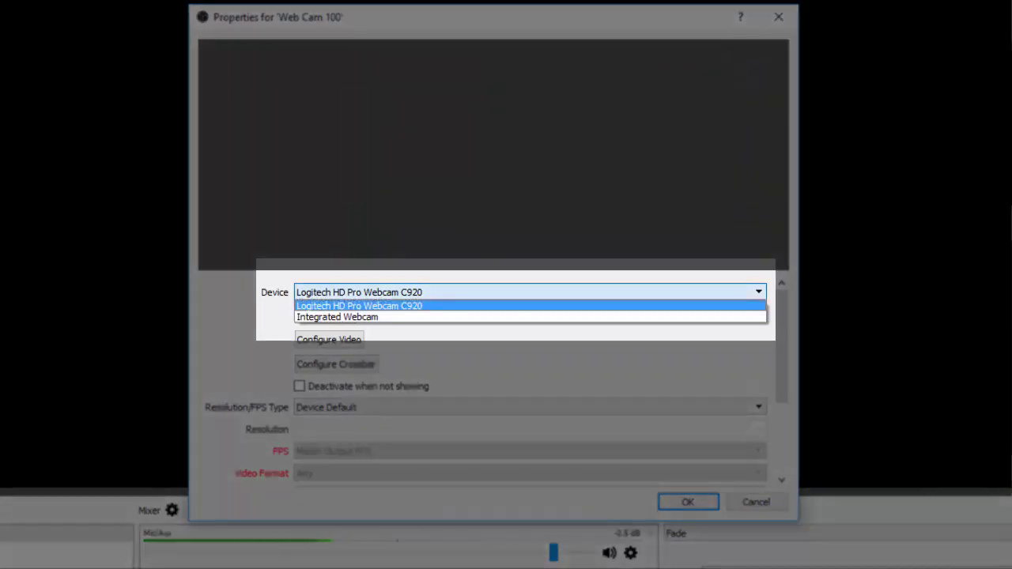
pyautogui.press('Down')
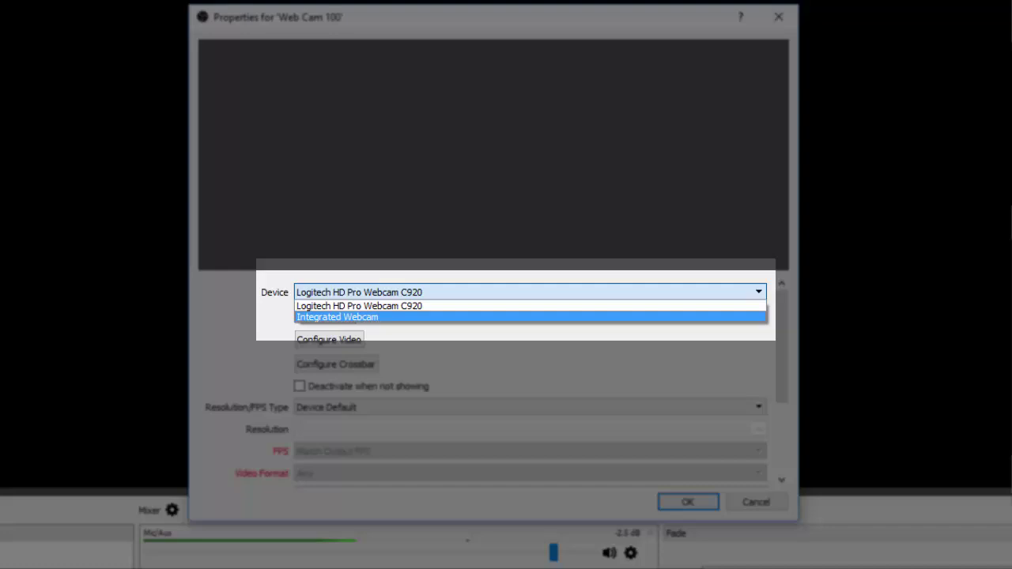
pyautogui.press('Up')
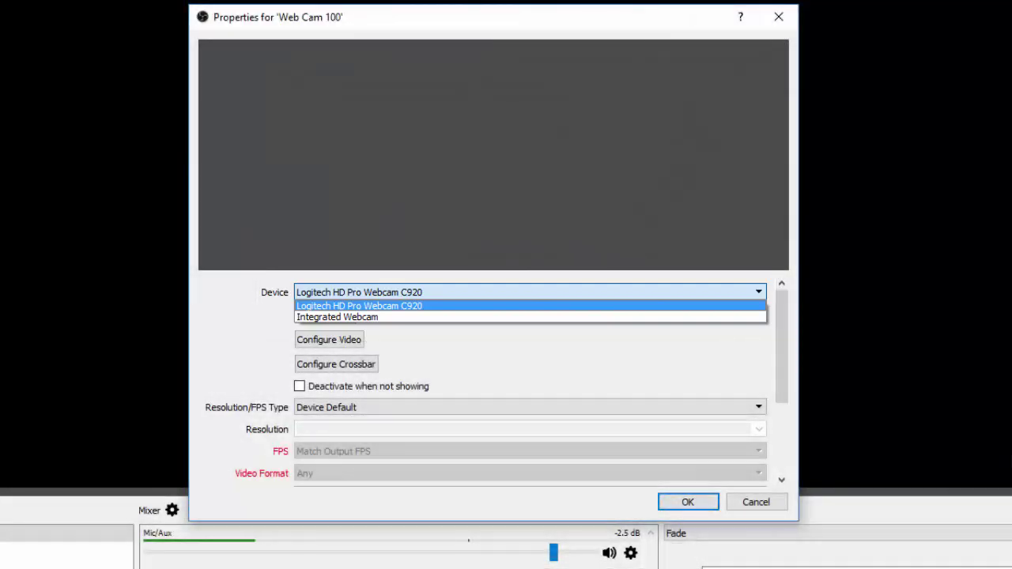
pyautogui.press('Return')
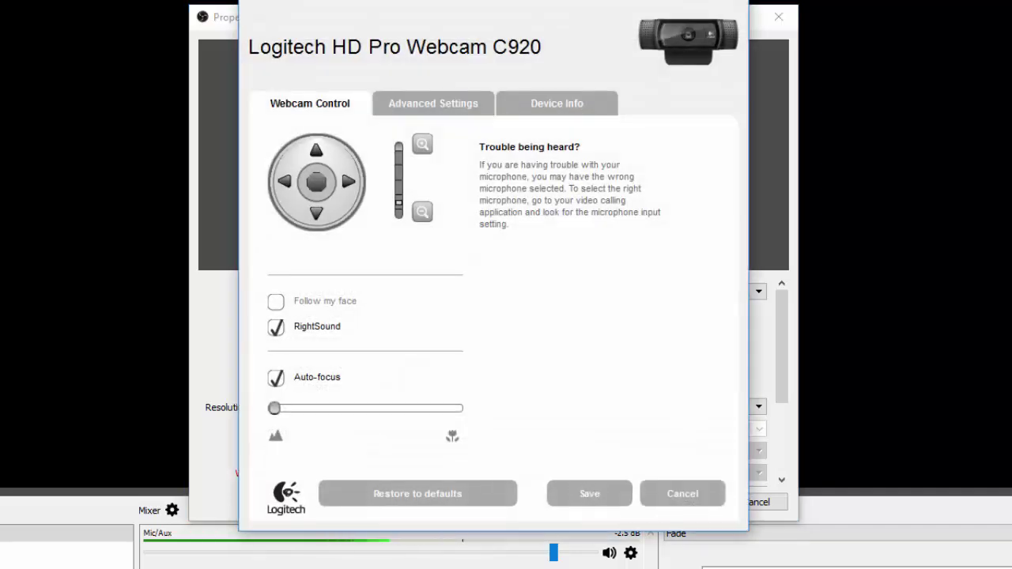
# - Examine the Logitech webcam's control options and advanced image settings, and leave them without making changes
pyautogui.moveTo(347, 0); pyautogui.dragTo(336, 0)
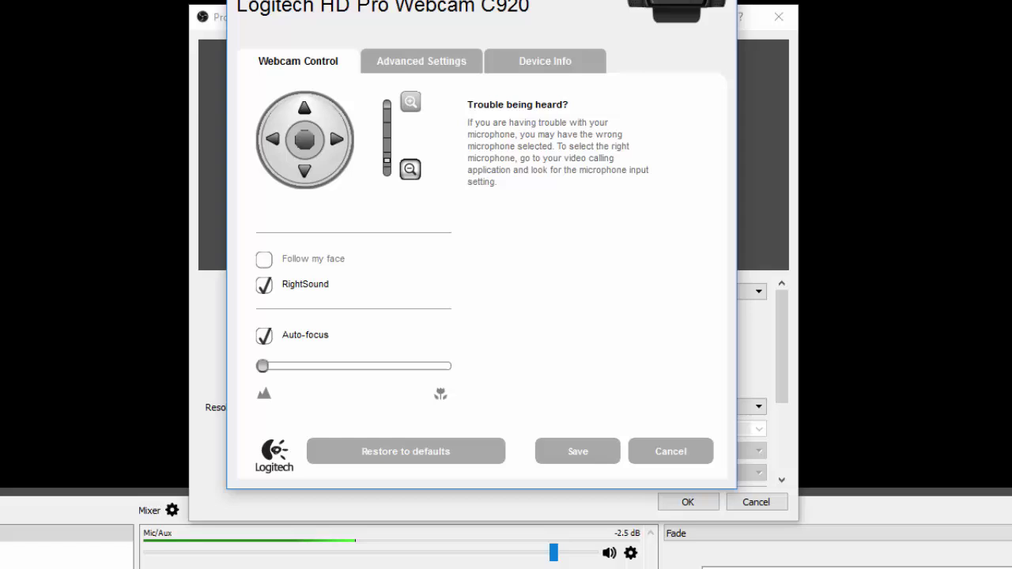
pyautogui.click(421, 60)
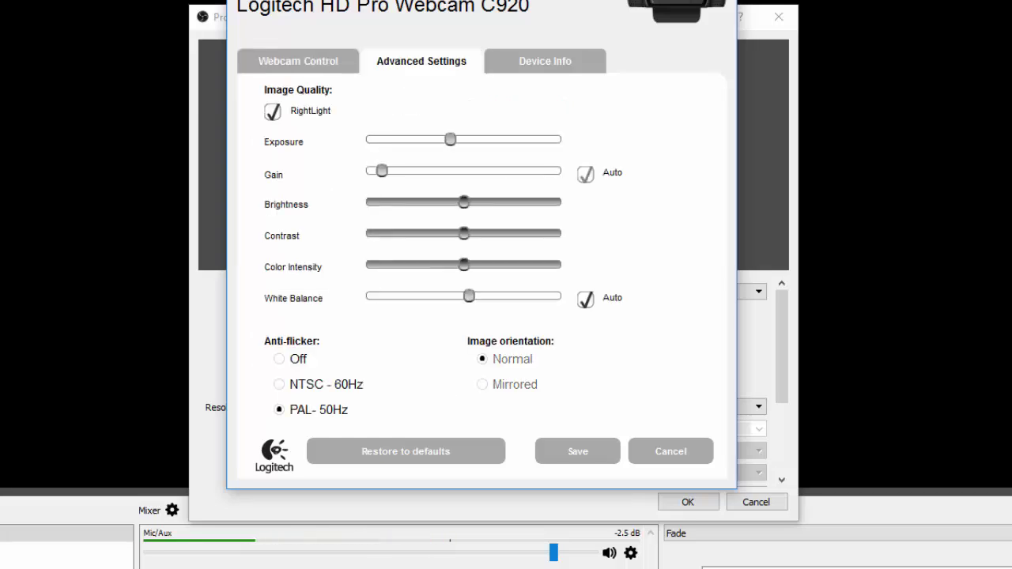
pyautogui.press('Escape')
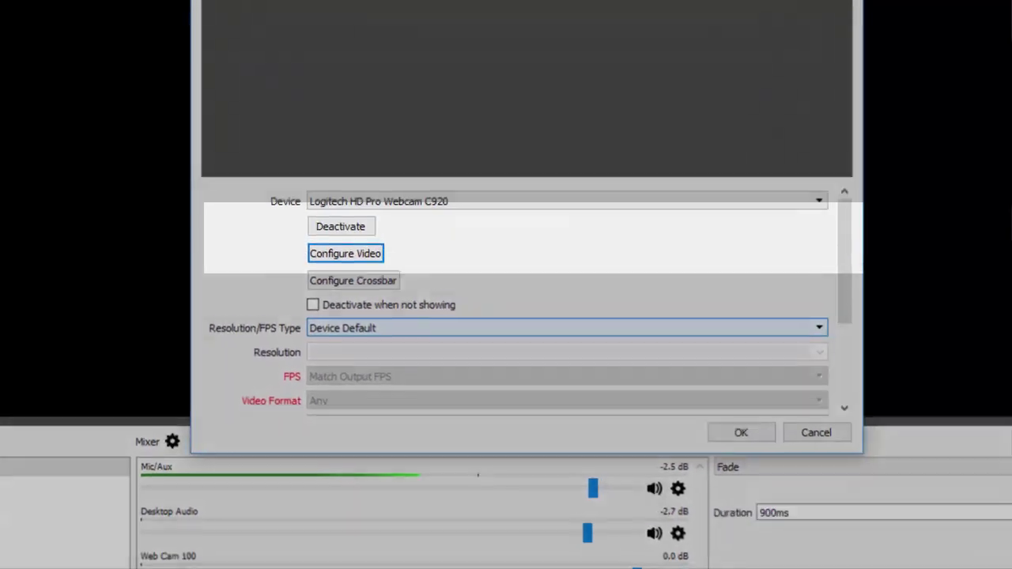
# - Set the source's Resolution/FPS Type to Custom with a resolution of 1920x1080, and accept the source properties
pyautogui.click(529, 407)
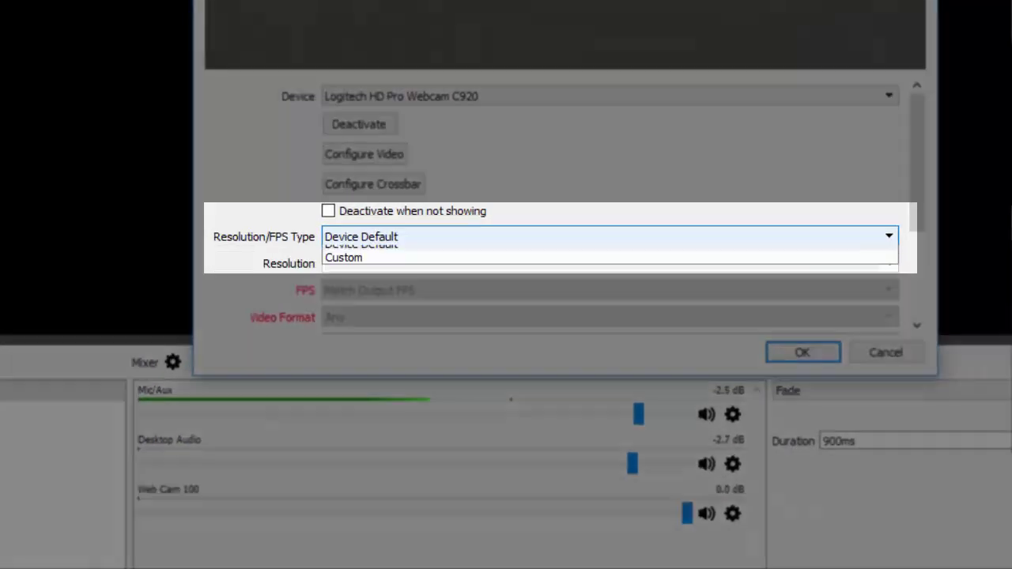
pyautogui.click(614, 255)
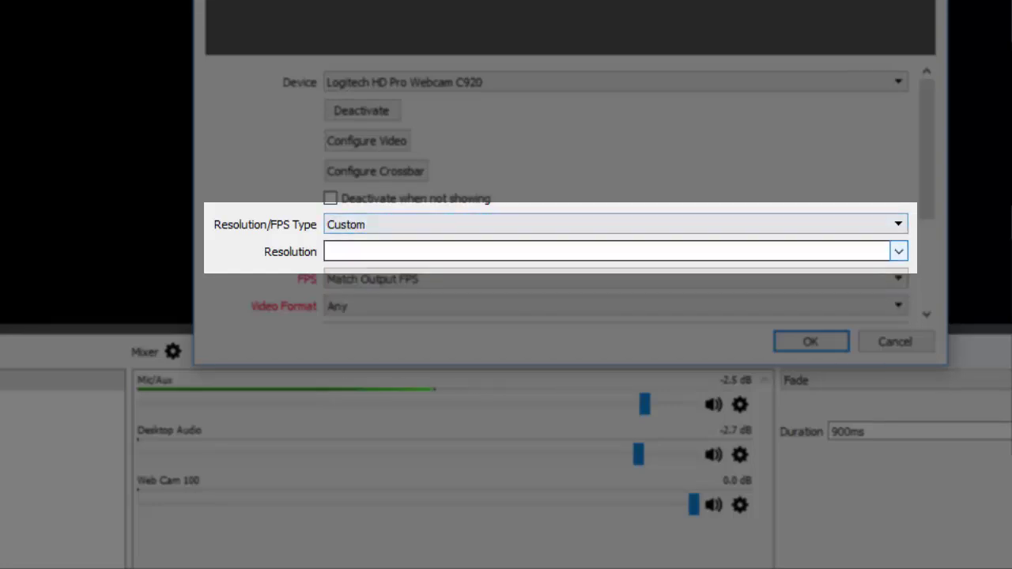
pyautogui.click(898, 251)
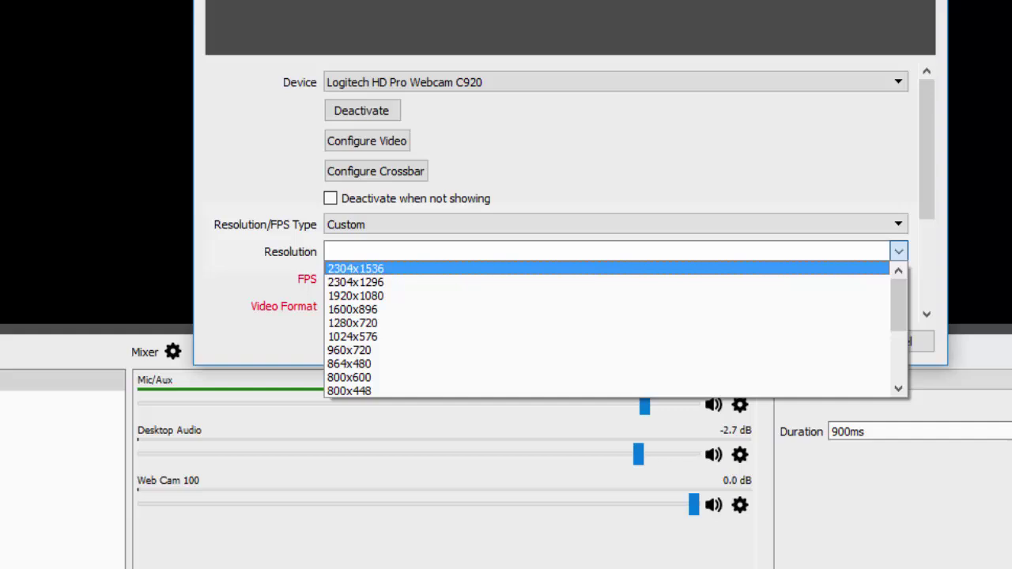
pyautogui.press('Up')
pyautogui.press('Up')
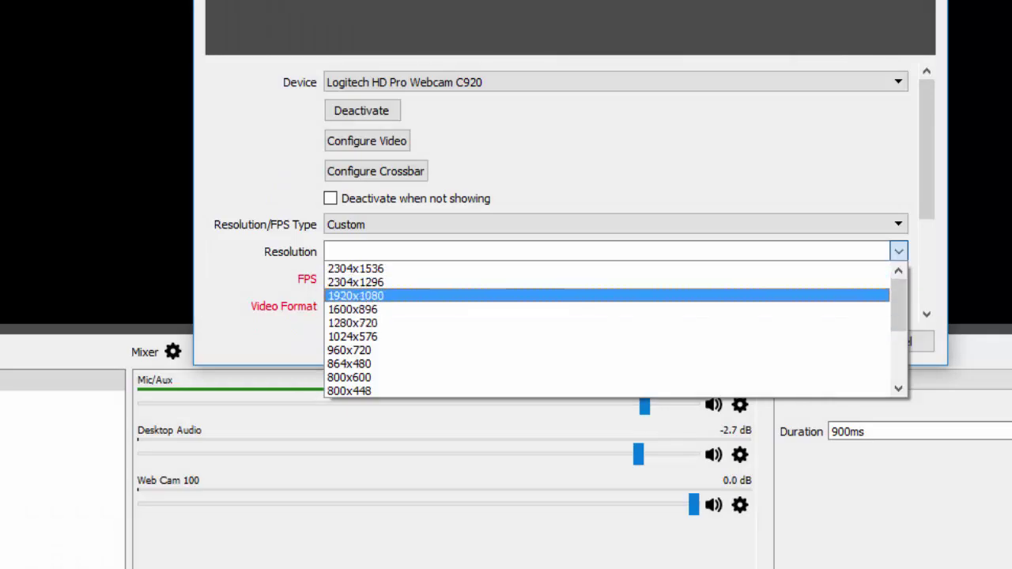
pyautogui.press('Return')
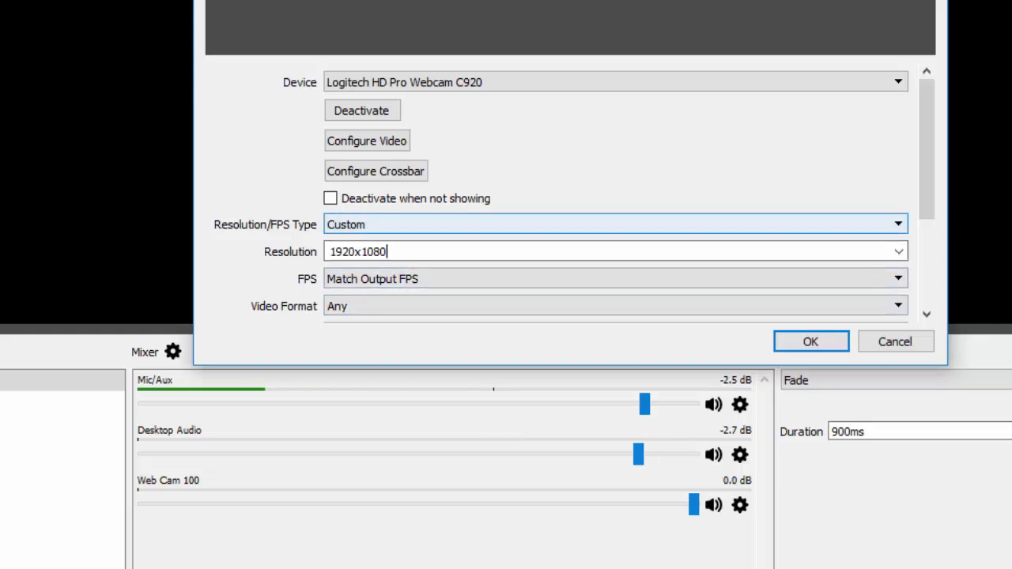
pyautogui.click(810, 341)
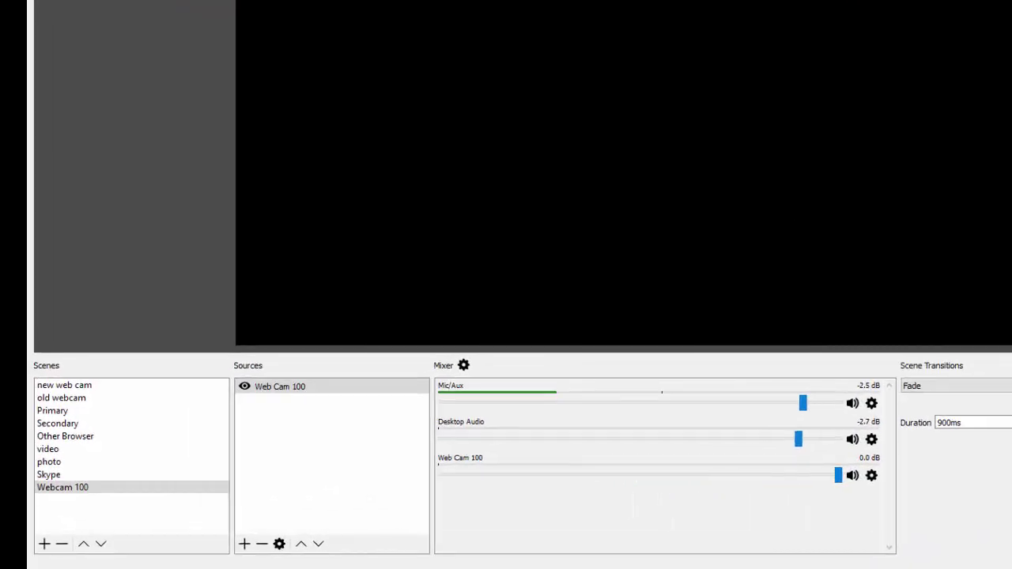
# - Remove the Web Cam 100 source from the Webcam 100 scene
pyautogui.click(295, 386)
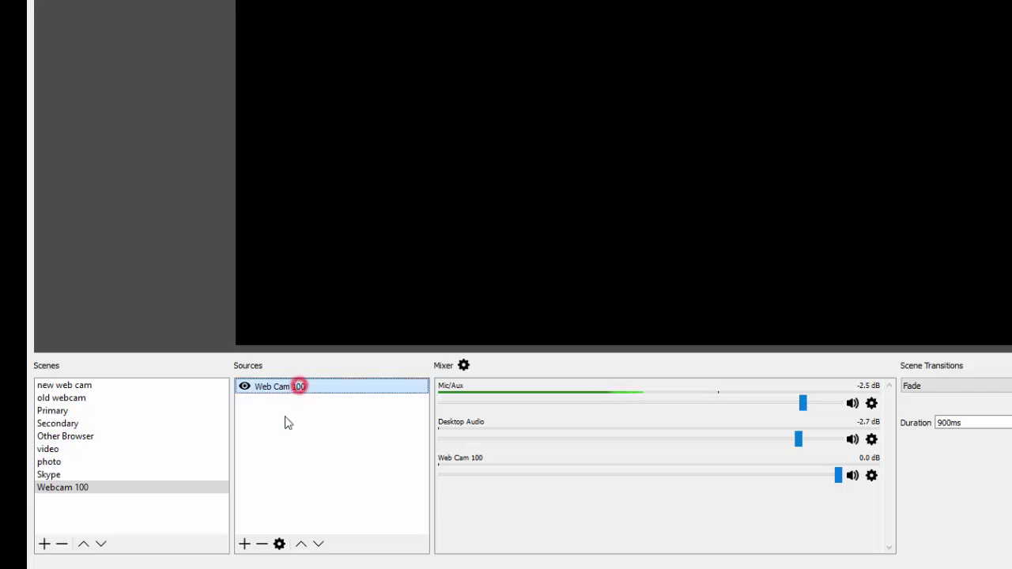
pyautogui.click(262, 545)
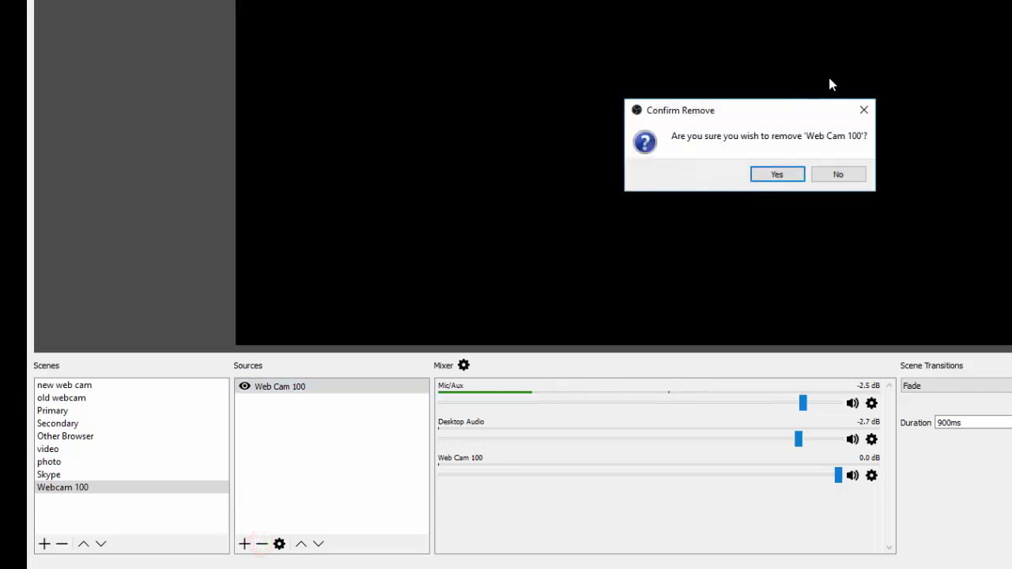
pyautogui.click(777, 175)
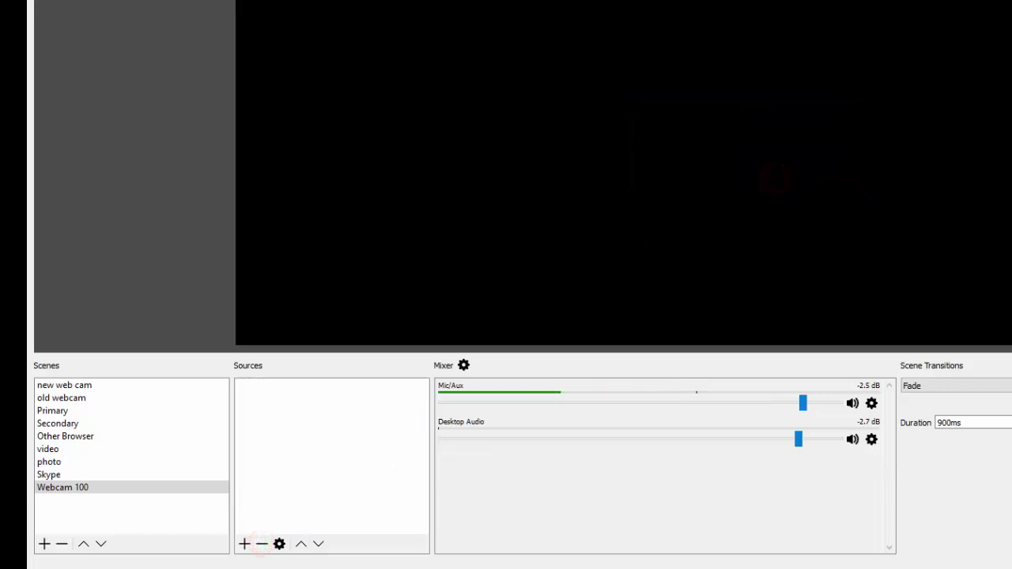
# - Add the existing Video Capture Device source "Webcam" to the Webcam 100 scene, keeping it visible
pyautogui.click(244, 552)
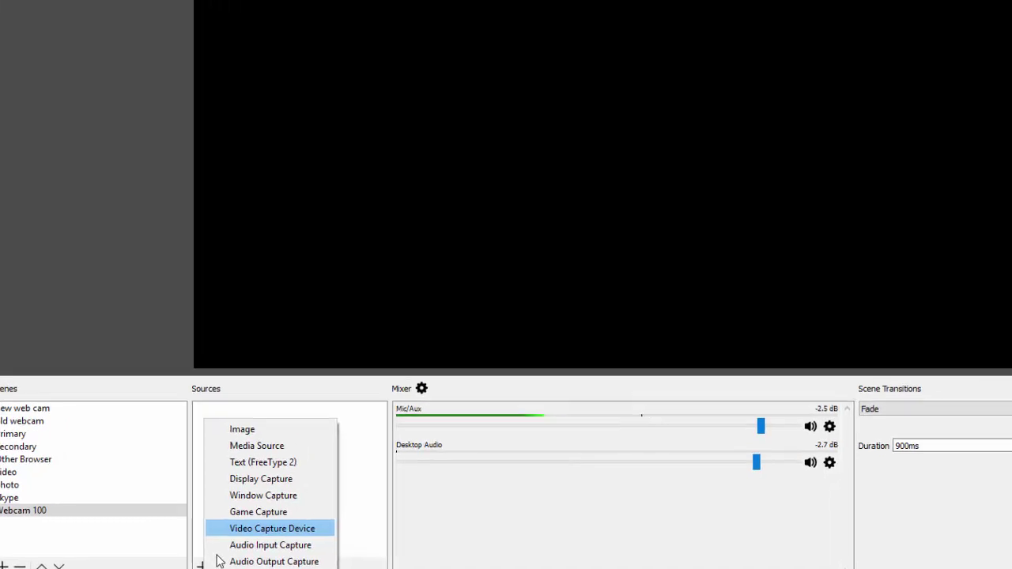
pyautogui.click(261, 509)
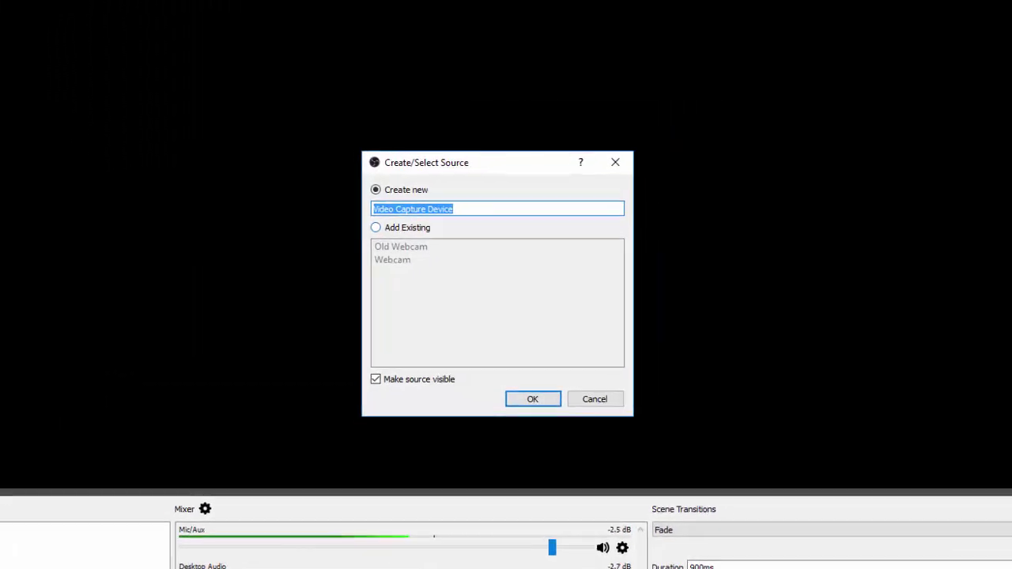
pyautogui.click(379, 229)
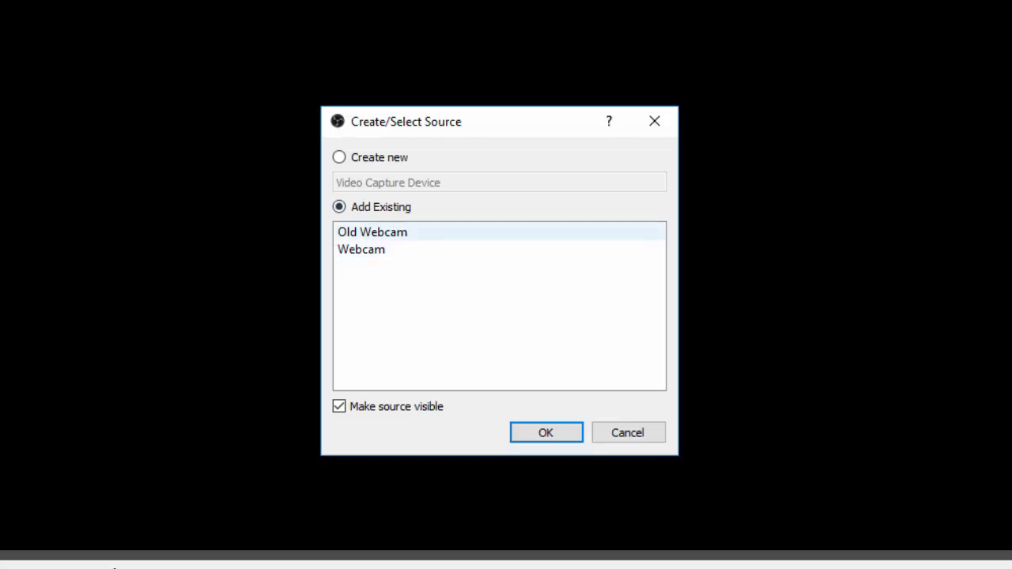
pyautogui.click(361, 249)
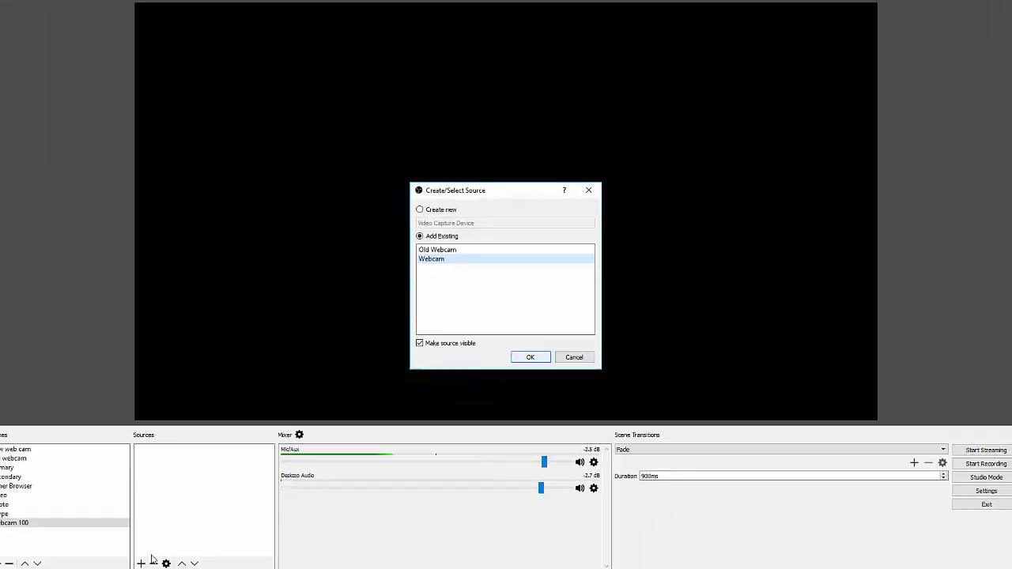
pyautogui.press('Return')
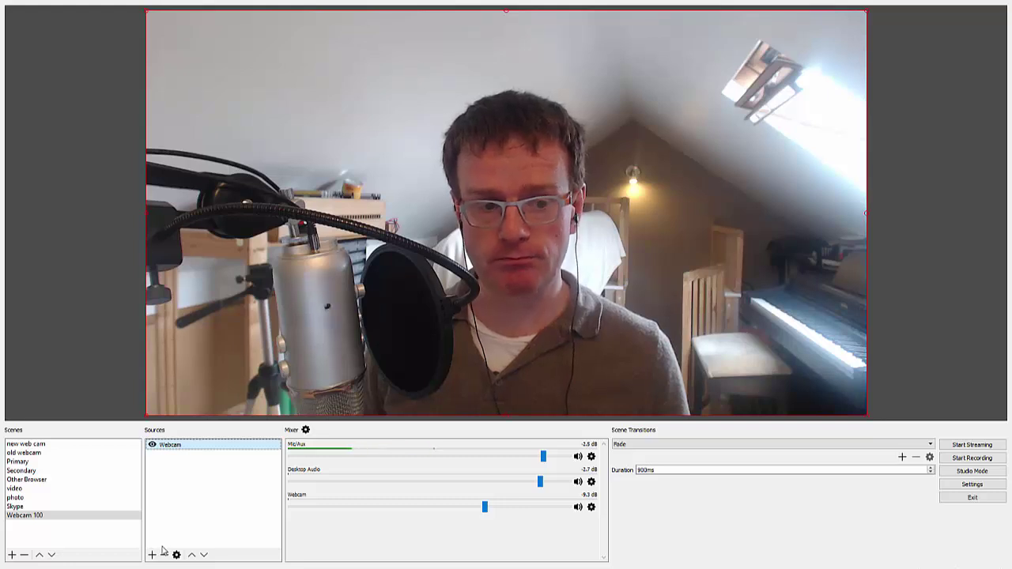
# - Shrink the Webcam picture in the preview, and add the existing Video Capture Device source "Old Webcam" to the scene, keeping it visible
pyautogui.moveTo(146, 415); pyautogui.dragTo(197, 388)
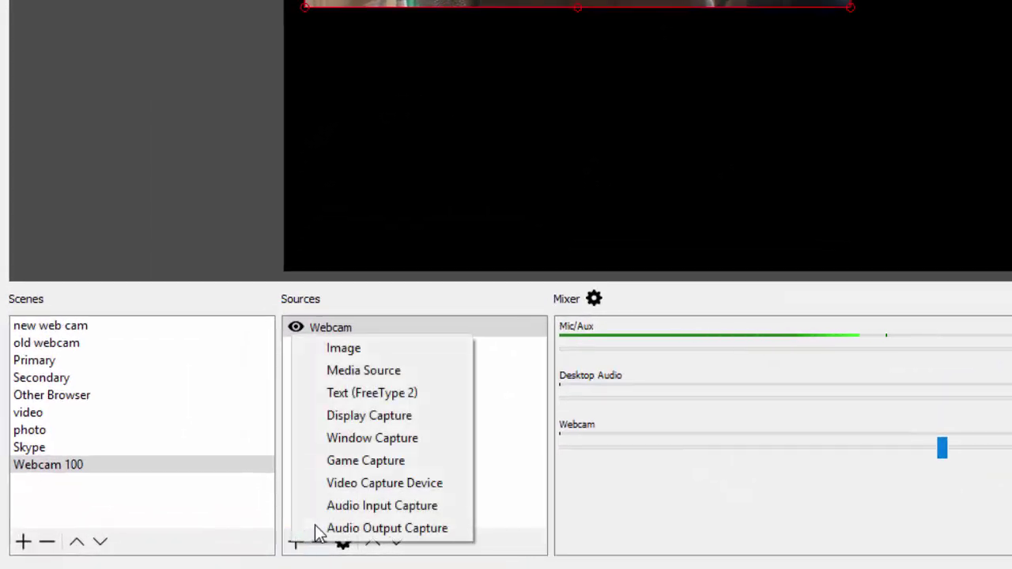
pyautogui.click(223, 548)
pyautogui.press('Down')
pyautogui.press('Down')
pyautogui.press('Down')
pyautogui.press('Down')
pyautogui.press('Down')
pyautogui.press('Down')
pyautogui.press('Down')
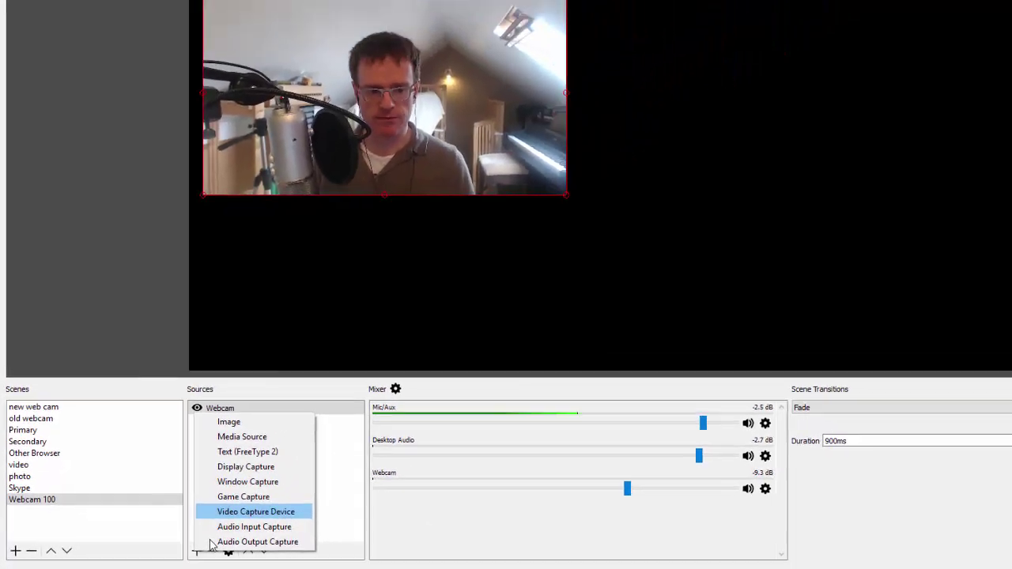
pyautogui.press('Return')
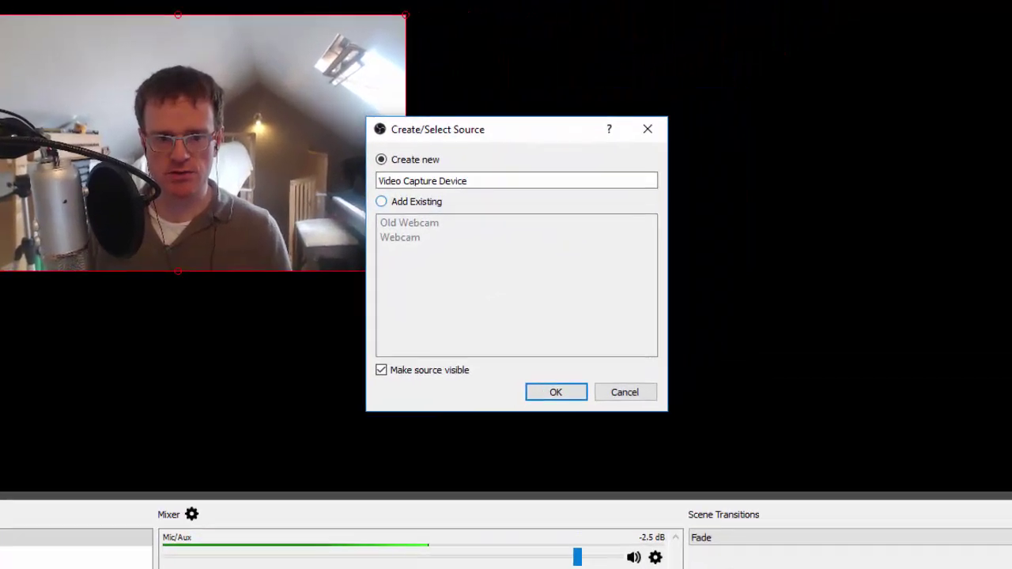
pyautogui.click(381, 201)
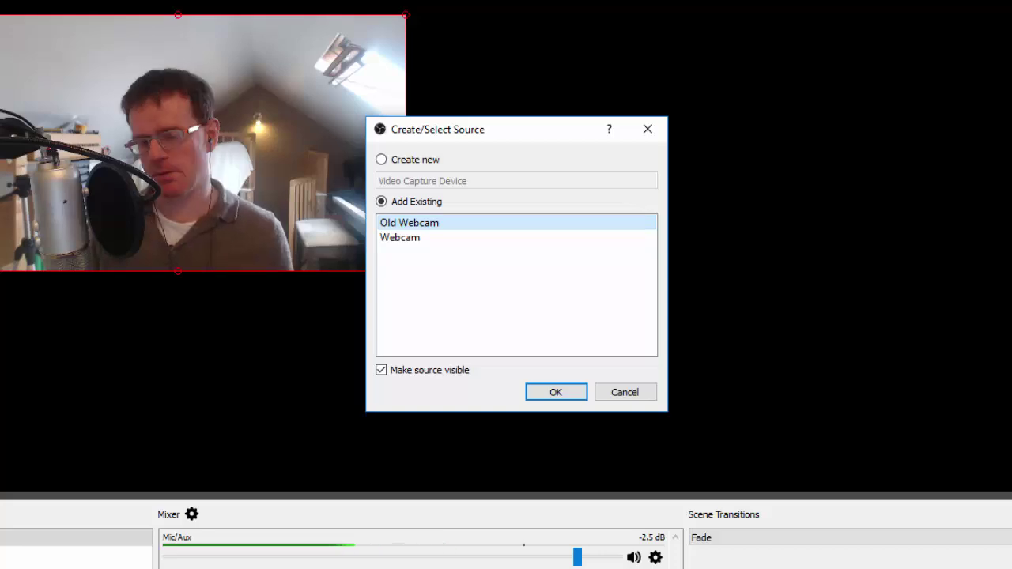
pyautogui.click(556, 392)
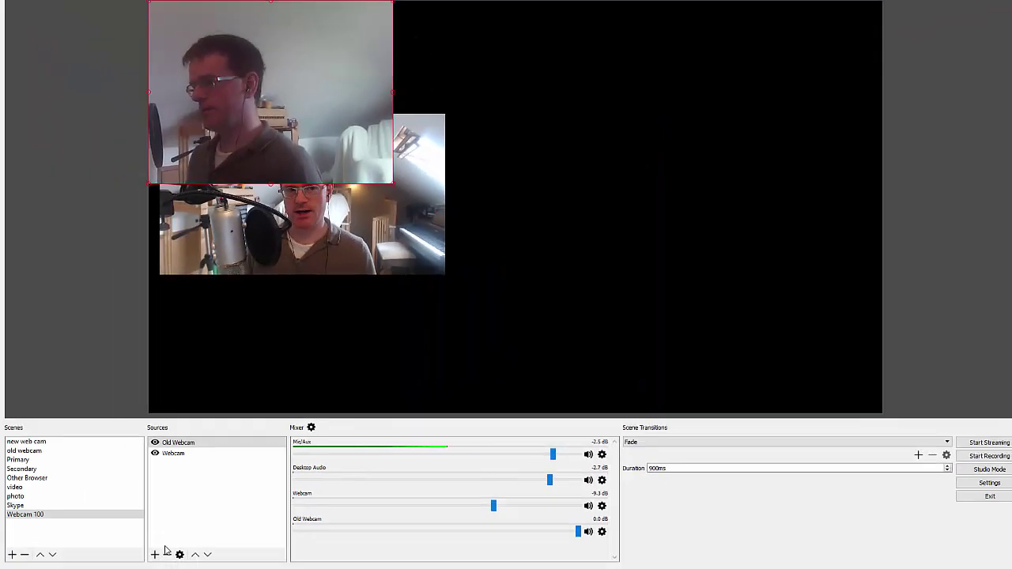
# - Place the Old Webcam picture to the right of the Webcam picture, and shift the Webcam picture slightly to the right
pyautogui.moveTo(270, 92); pyautogui.dragTo(544, 189)
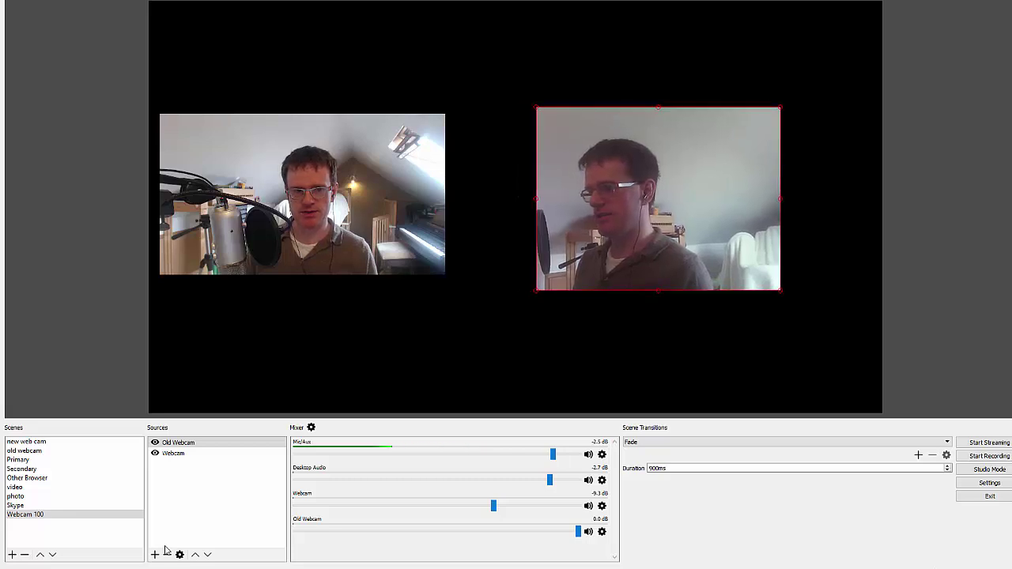
pyautogui.press('Down')
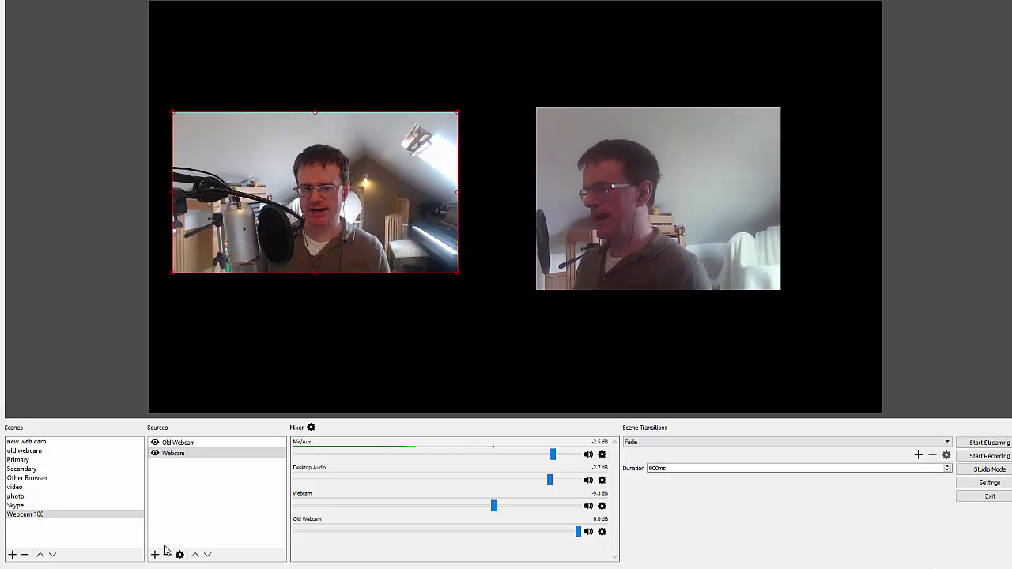
pyautogui.rightClick(366, 201)
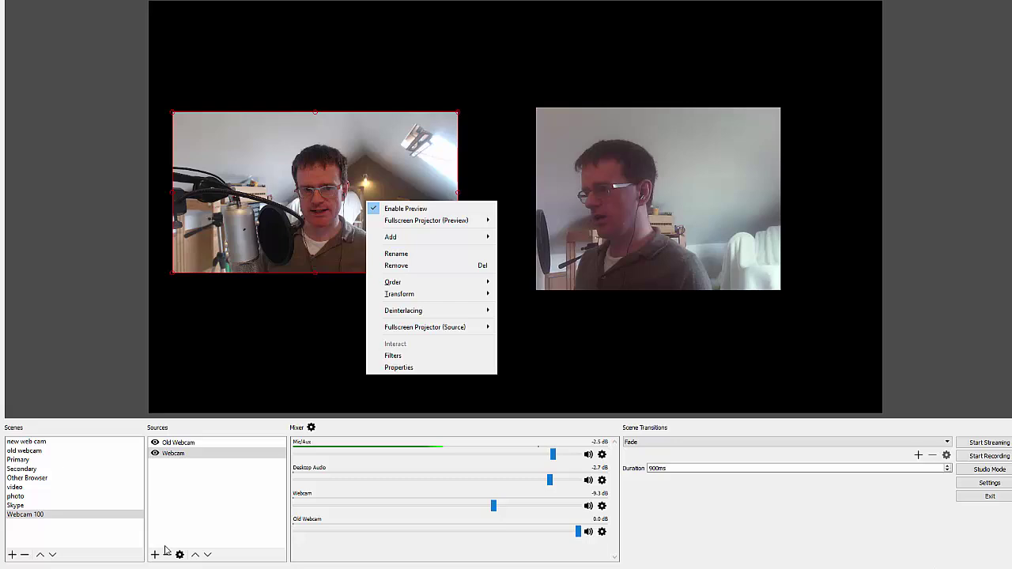
pyautogui.press('Escape')
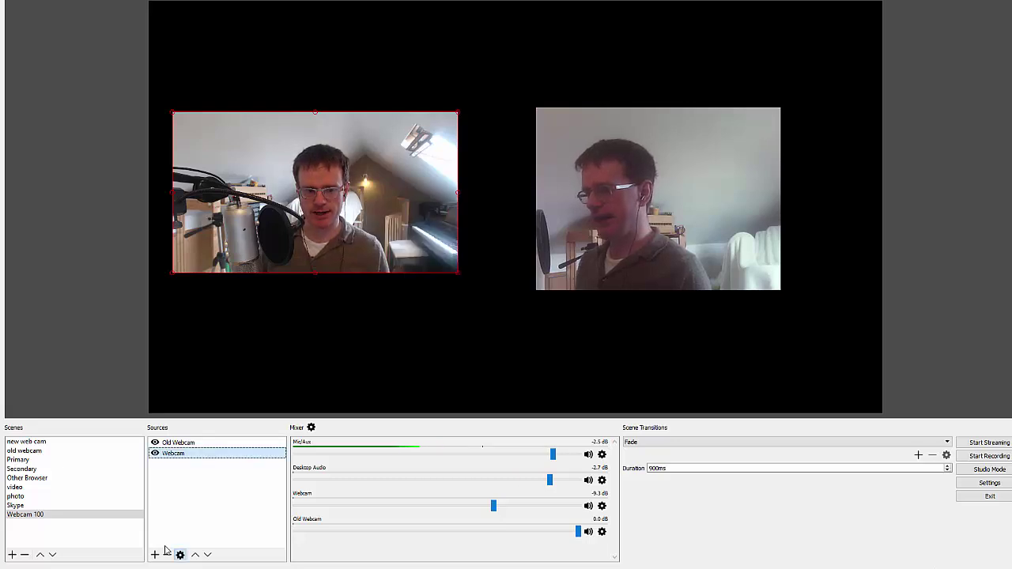
# - Review the resolutions available in the Webcam source's properties, and leave the resolution at 1920x1080
pyautogui.click(181, 554)
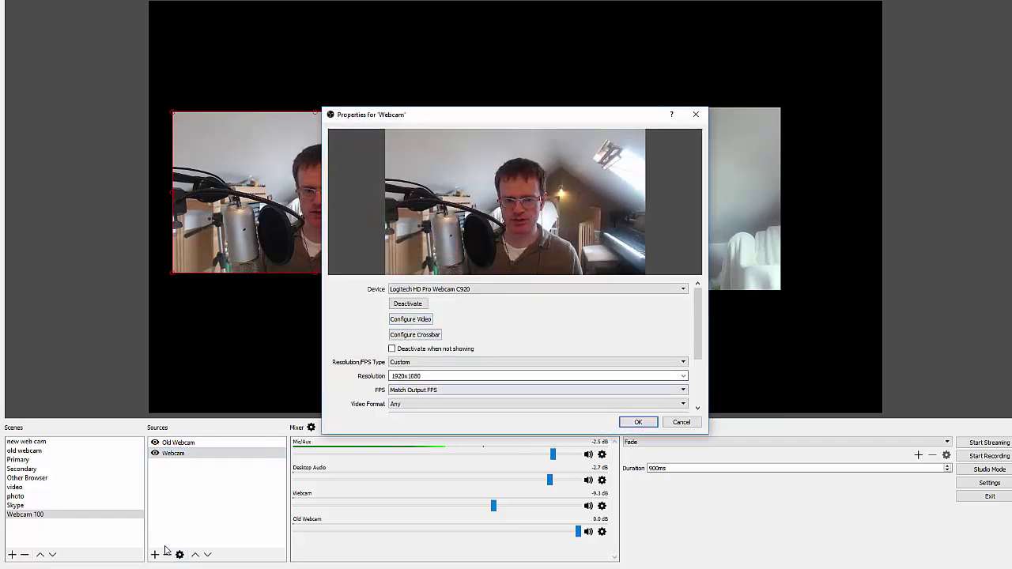
pyautogui.hotkey('alt', 'Down')
pyautogui.press('Down')
pyautogui.press('Down')
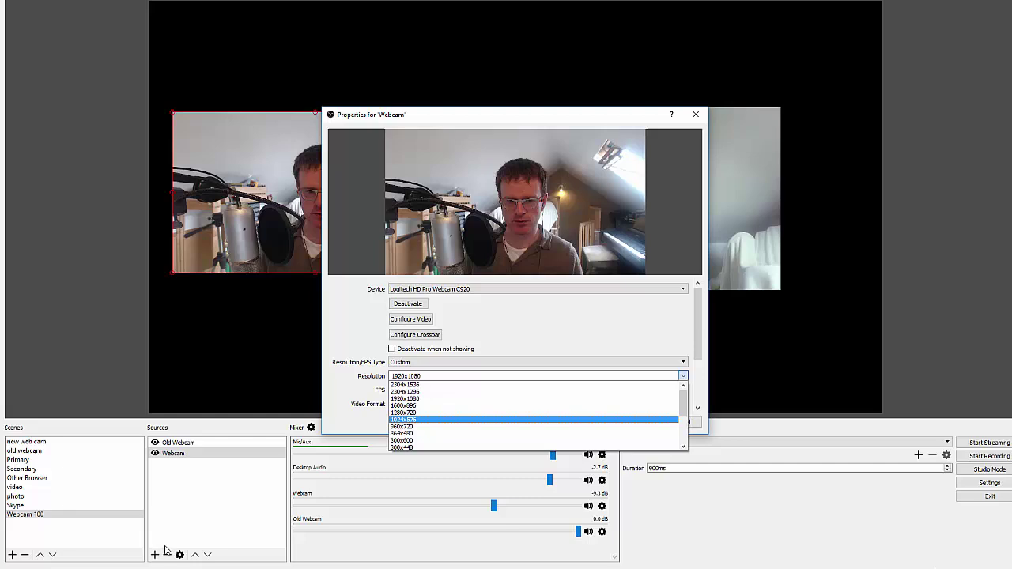
pyautogui.press('Up')
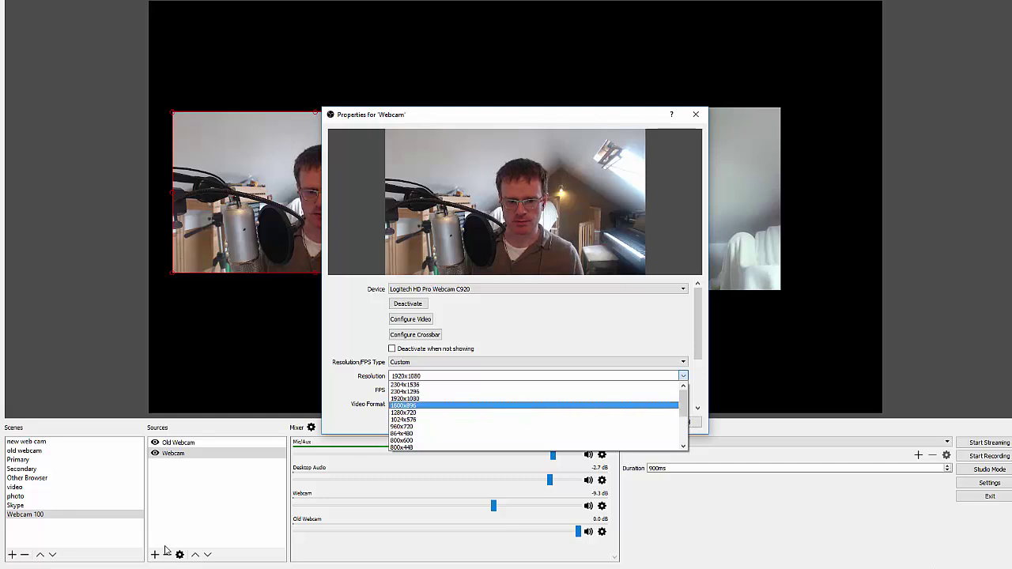
pyautogui.press('Down')
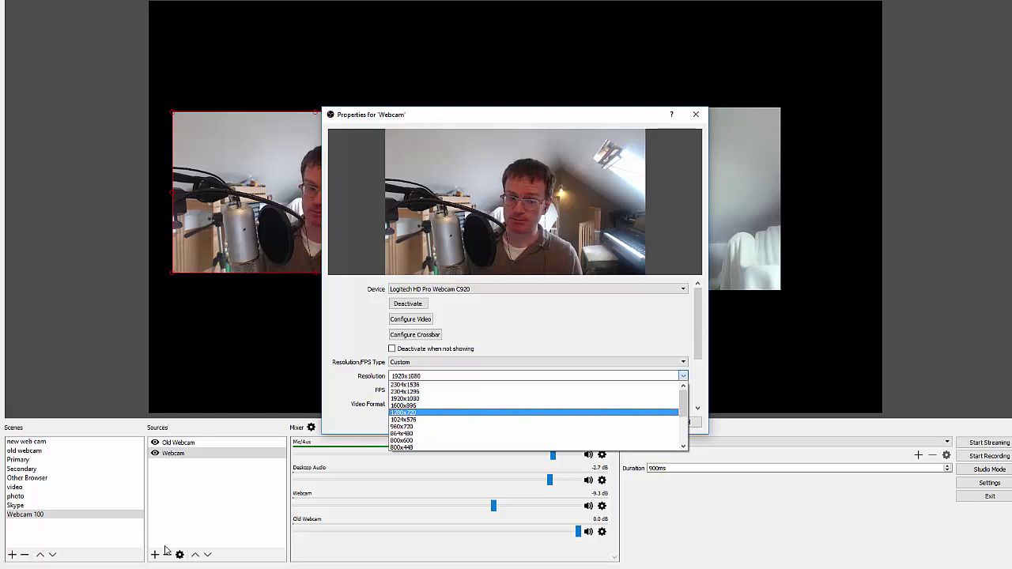
pyautogui.press('Up')
pyautogui.press('Up')
pyautogui.press('Up')
pyautogui.press('Up')
pyautogui.press('Escape')
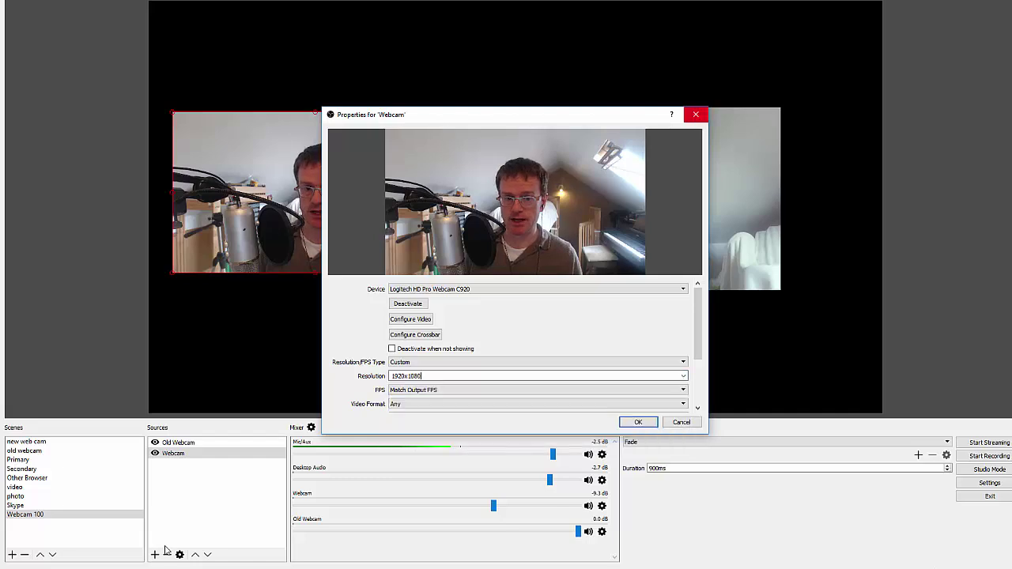
pyautogui.press('Return')
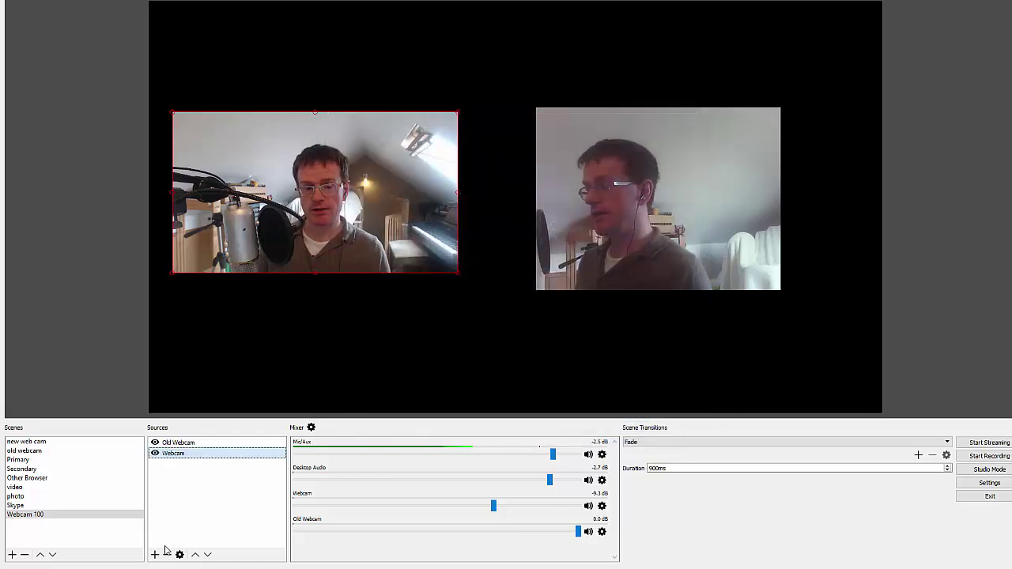
# - Nudge the Old Webcam picture slightly up and to the right in the preview, keeping that source selected
pyautogui.press('Up')
pyautogui.press('Up')
pyautogui.press('Up')
pyautogui.press('Up')
pyautogui.press('Right')
pyautogui.press('Right')
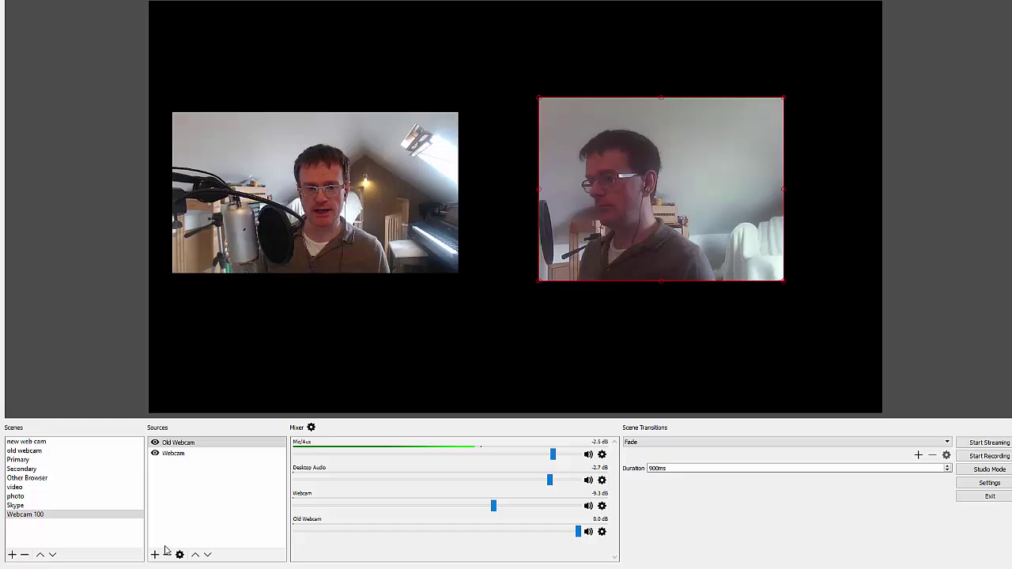
pyautogui.press('Down')
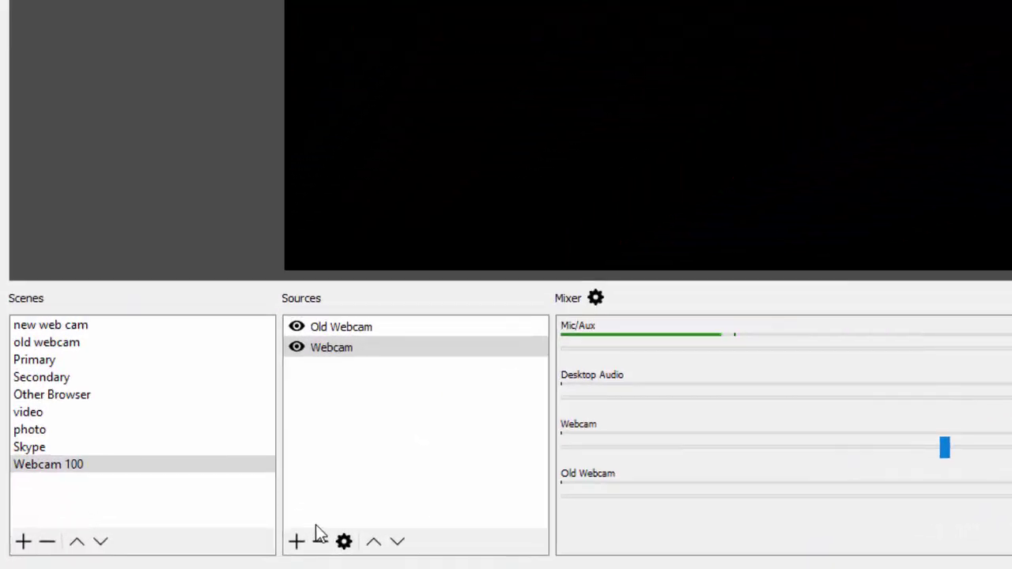
pyautogui.press('Up')
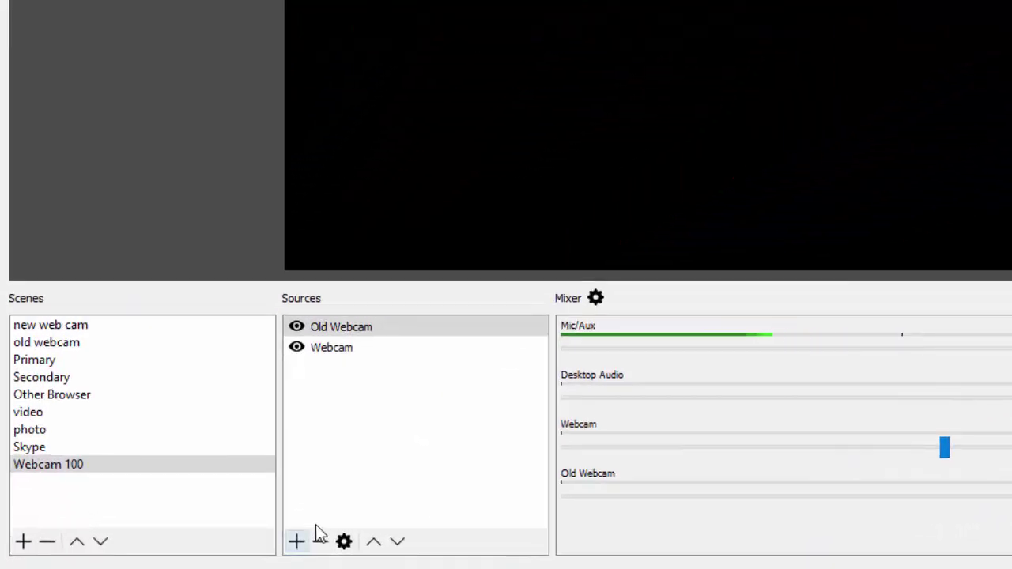
# - Add a new Text (FreeType 2) source named "New text" to the Webcam 100 scene, keeping it visible
pyautogui.click(315, 524)
pyautogui.press('Up')
pyautogui.press('Up')
pyautogui.press('Up')
pyautogui.press('Up')
pyautogui.press('Up')
pyautogui.press('Up')
pyautogui.press('Up')
pyautogui.press('Up')
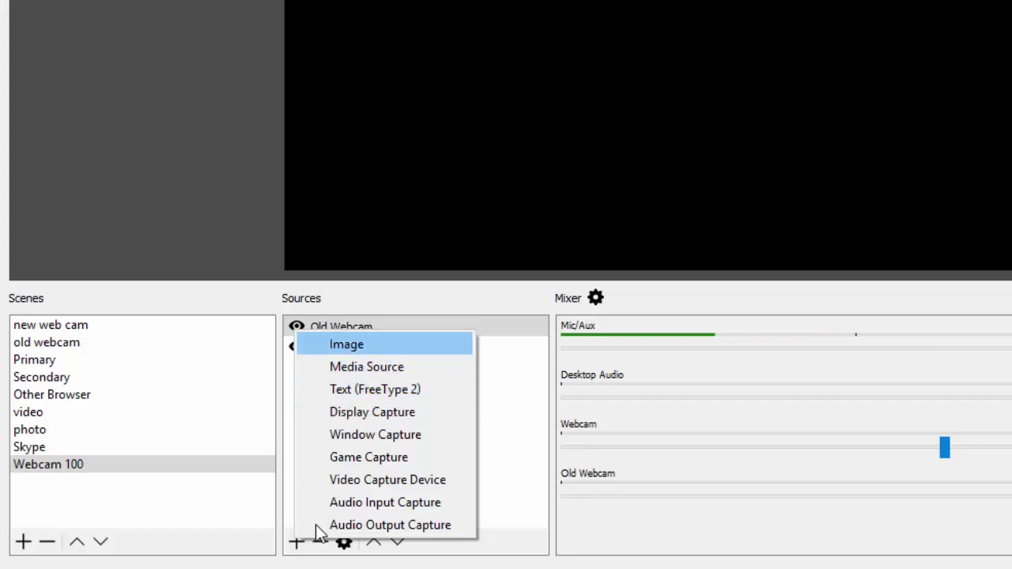
pyautogui.press('Down')
pyautogui.press('Down')
pyautogui.press('Return')
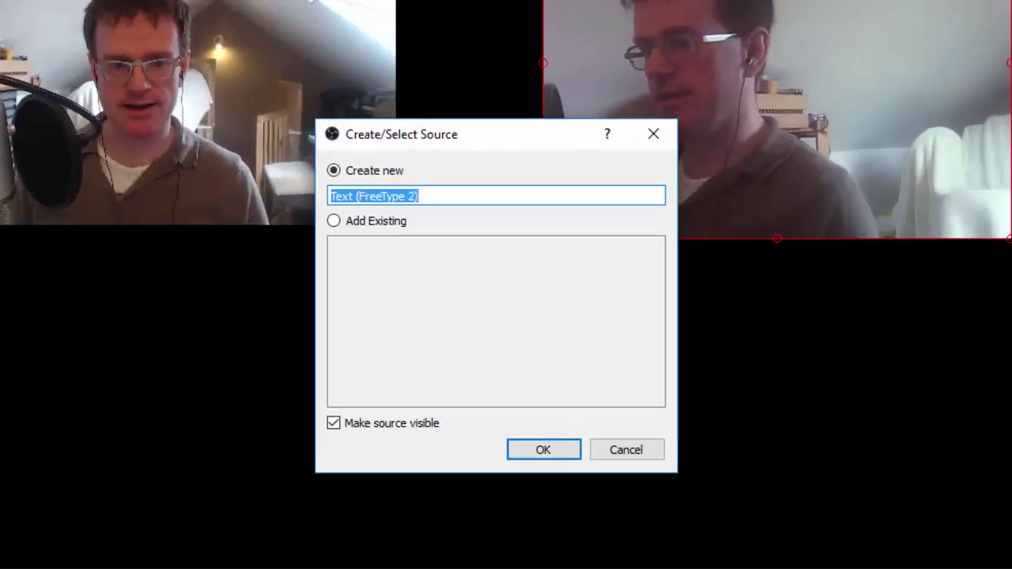
pyautogui.write('New ')
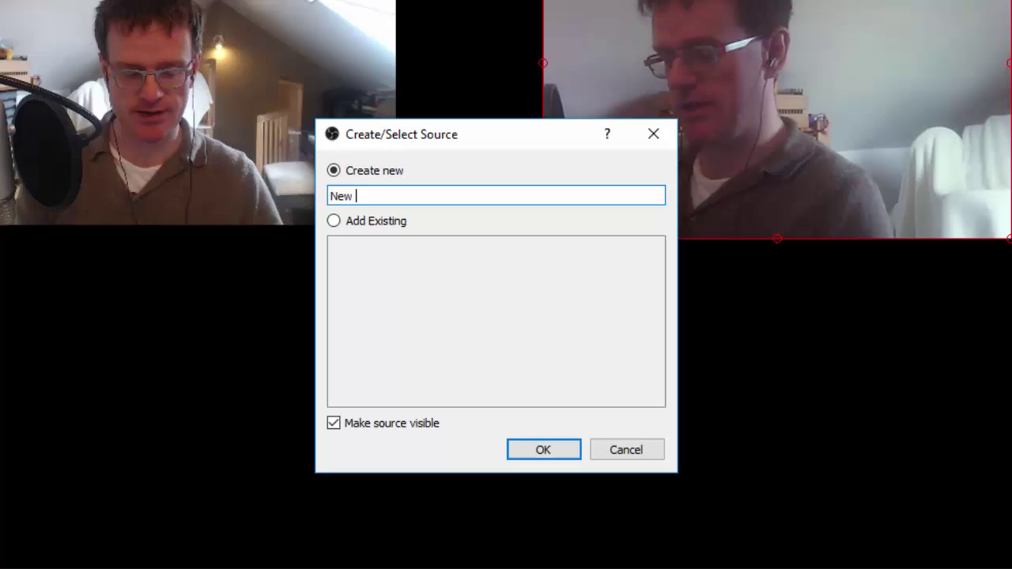
pyautogui.write('text')
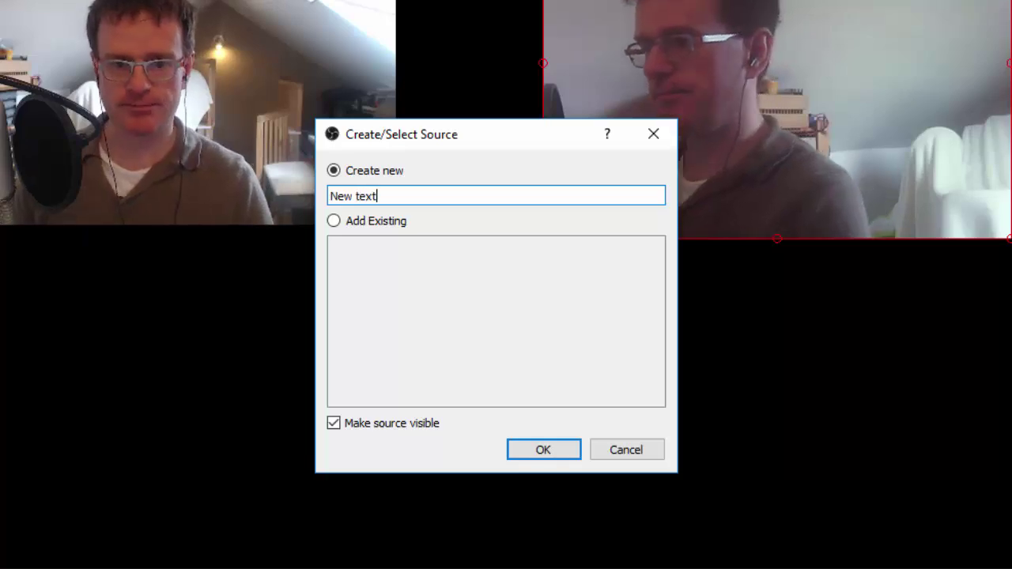
pyautogui.press('Return')
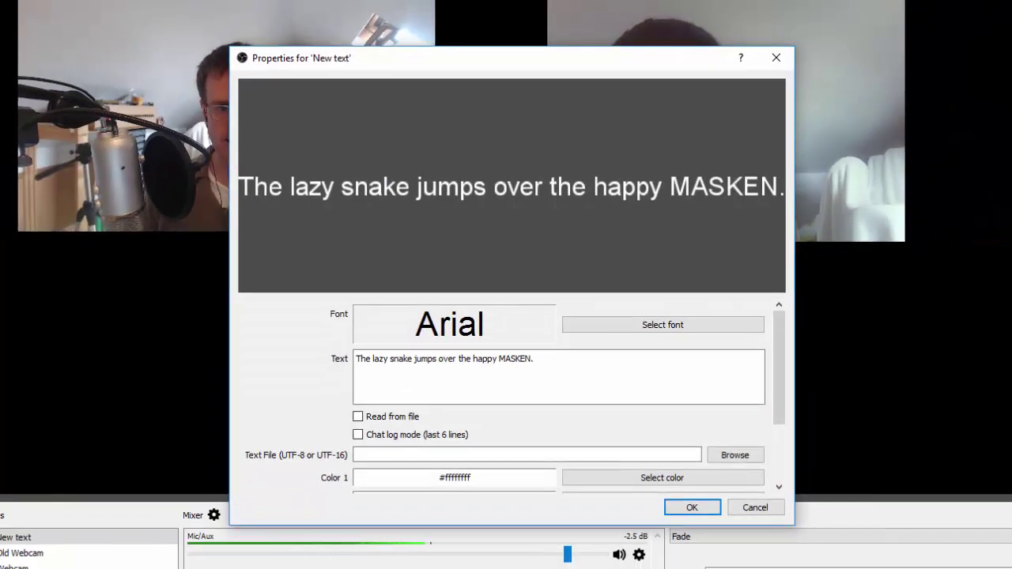
# - Replace the New text source's sample text with the presenter's full name, and place it enlarged beneath the Webcam picture
pyautogui.click(534, 359)
pyautogui.hotkey('ctrl', 'a')
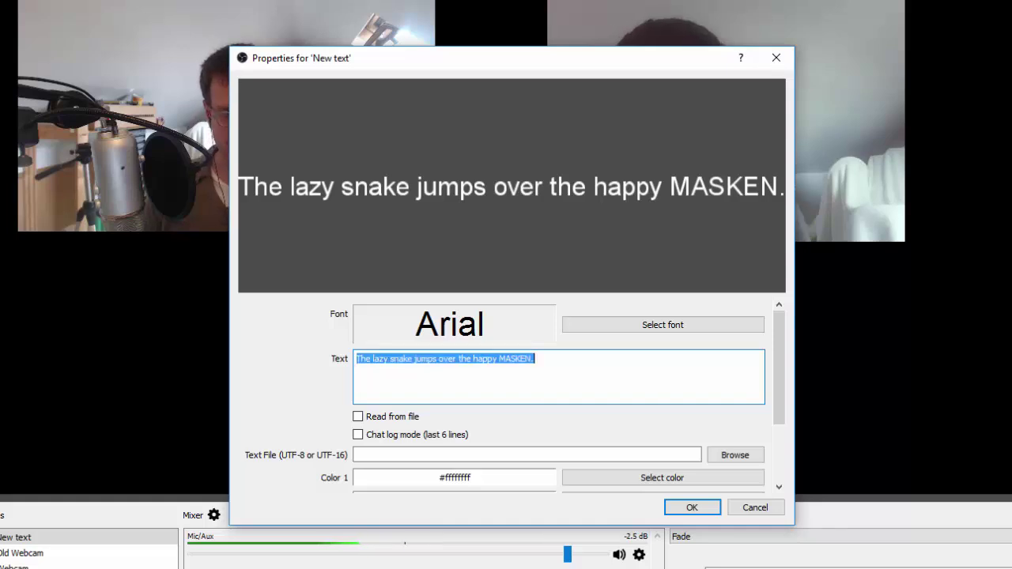
pyautogui.write('hELLO')
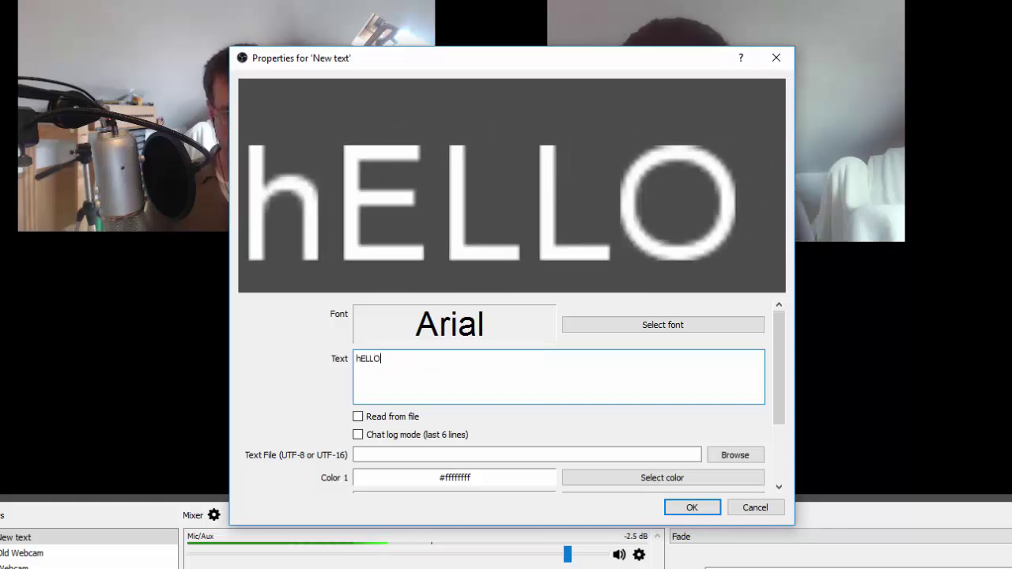
pyautogui.press('BackSpace')
pyautogui.press('BackSpace')
pyautogui.press('BackSpace')
pyautogui.press('BackSpace')
pyautogui.write('Ian ')
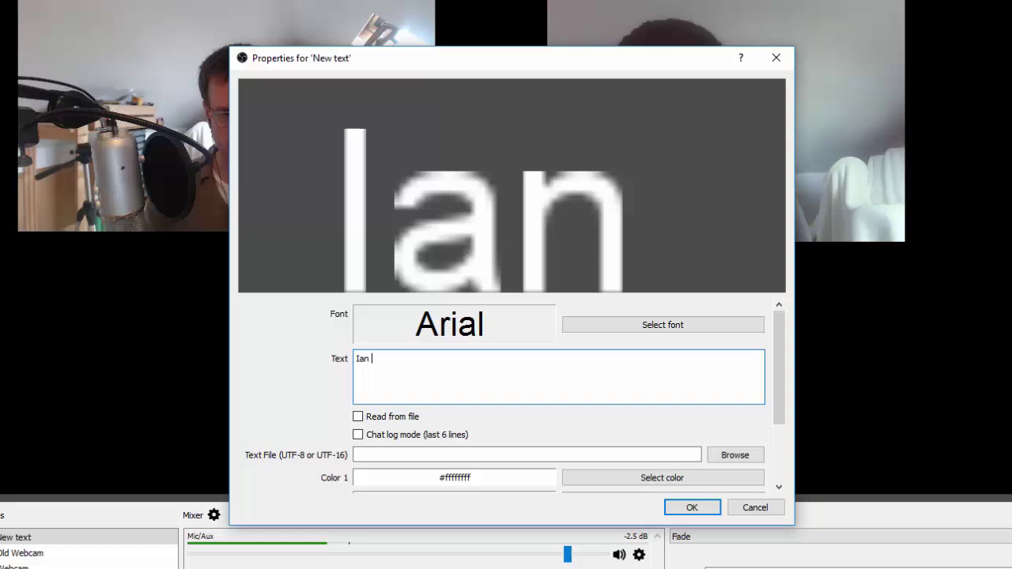
pyautogui.write('Anderson Gray')
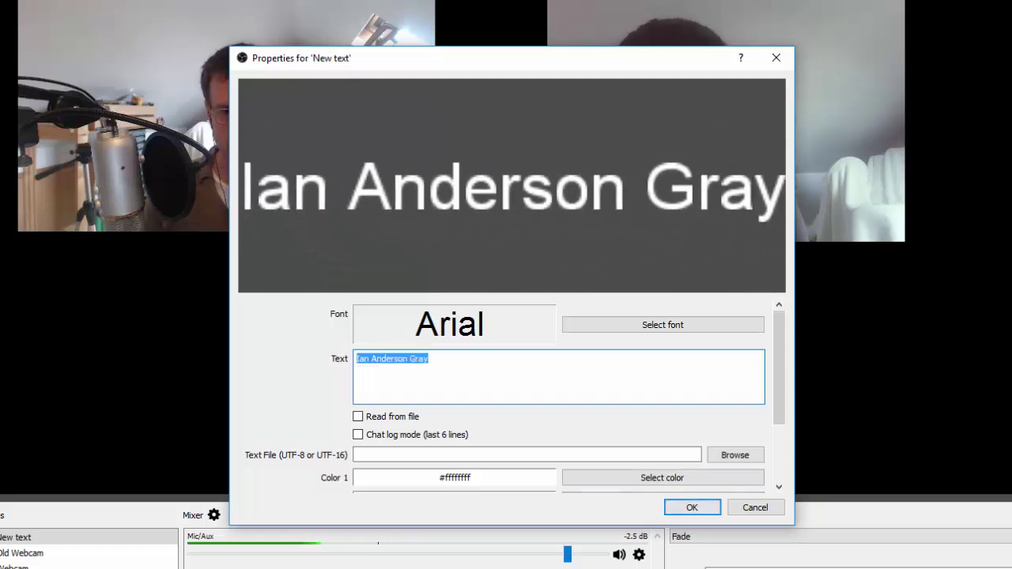
pyautogui.click(692, 506)
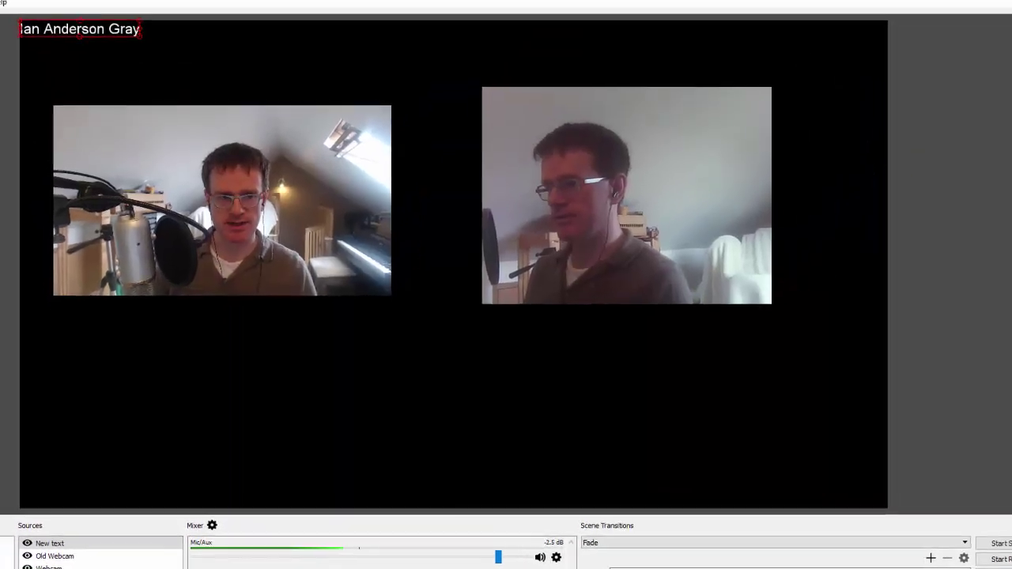
pyautogui.moveTo(83, 38); pyautogui.dragTo(177, 332)
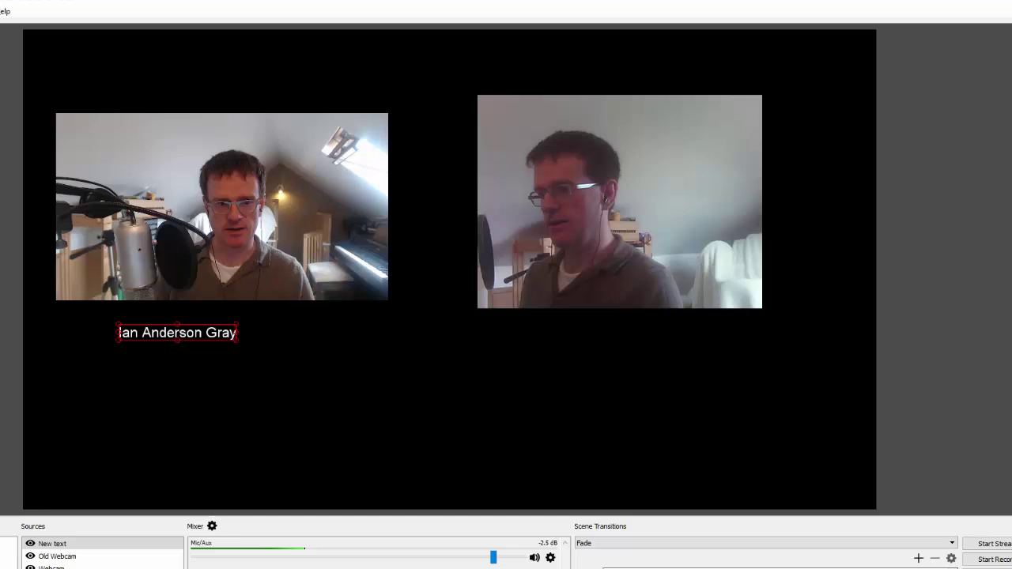
pyautogui.moveTo(237, 342); pyautogui.dragTo(308, 339)
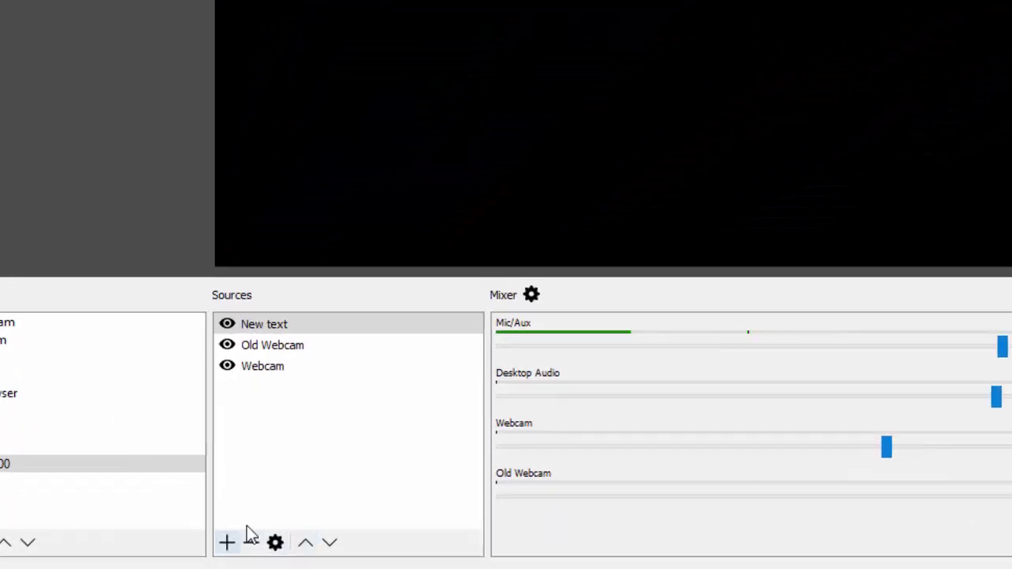
# - Add another new Text (FreeType 2) source named "Text 2" to the scene, keeping it visible
pyautogui.click(247, 530)
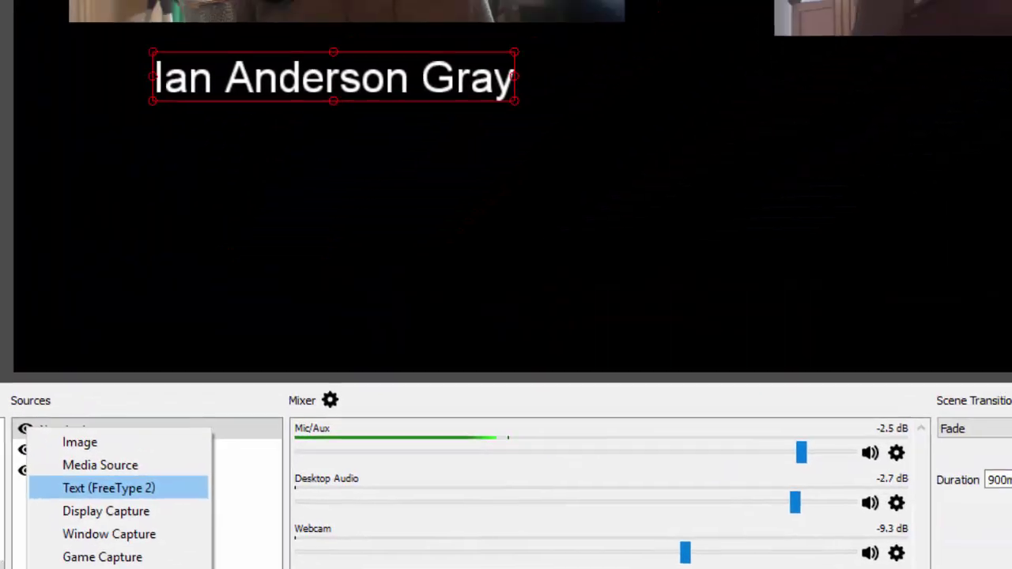
pyautogui.click(310, 381)
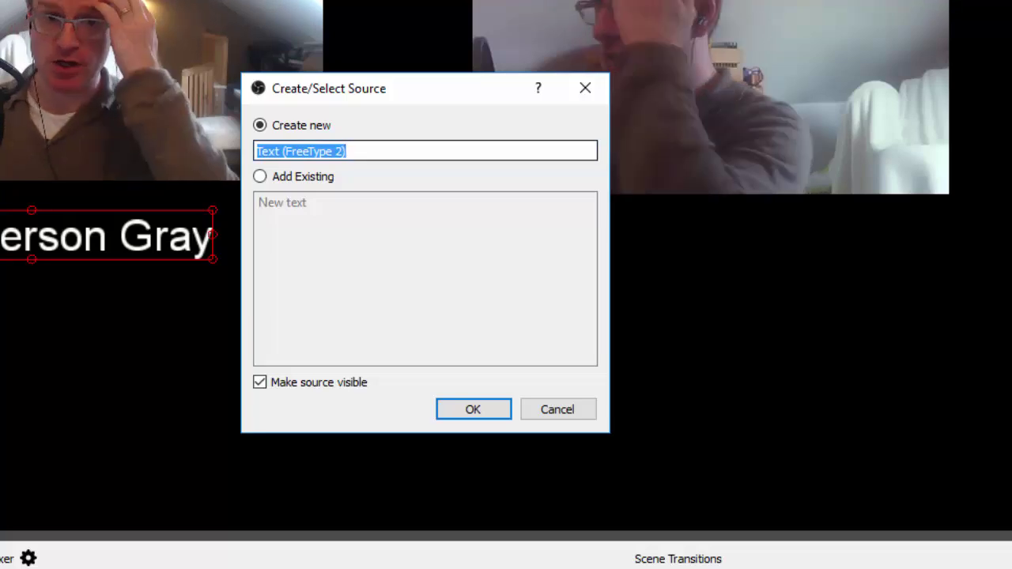
pyautogui.write('Text 2')
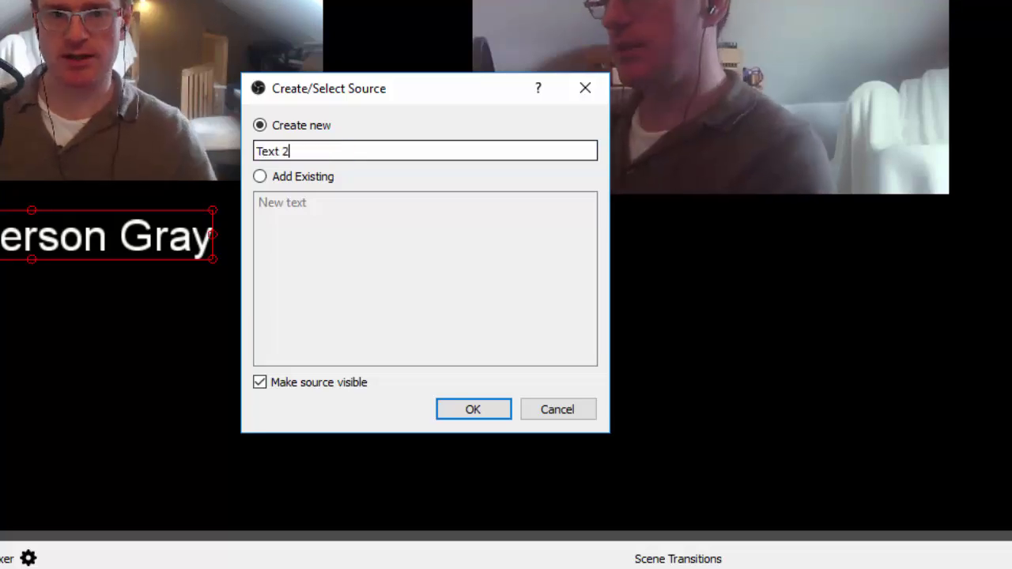
pyautogui.press('Return')
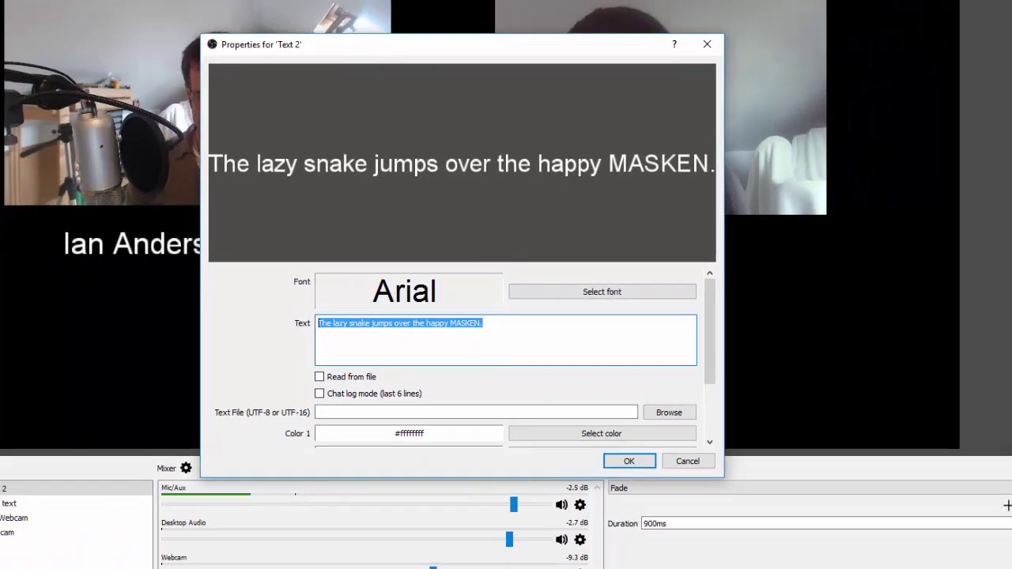
# - Replace the Text 2 source's sample text with the second person's name, and place it enlarged beneath the Old Webcam picture
pyautogui.write('Mr. Bob')
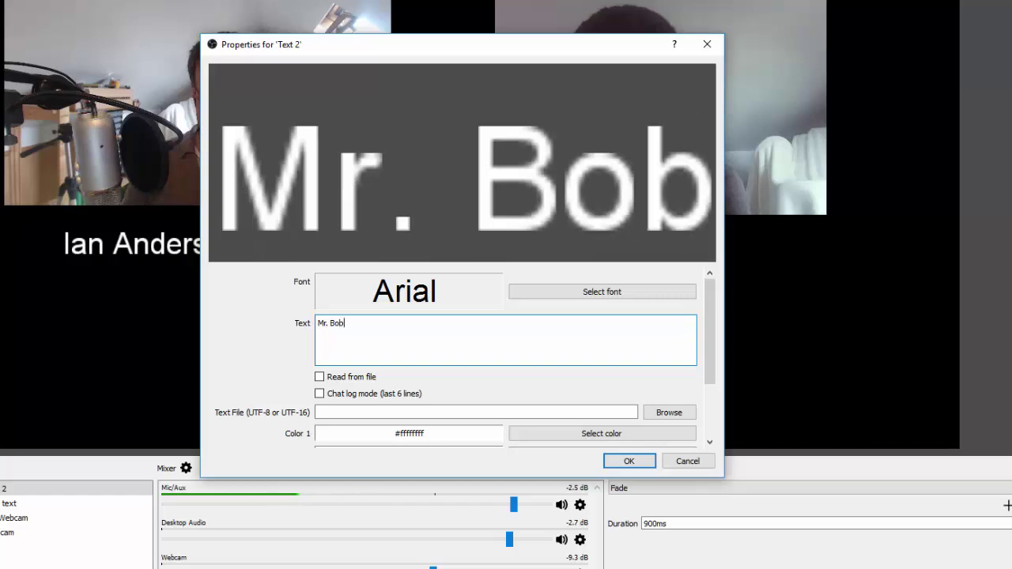
pyautogui.click(629, 461)
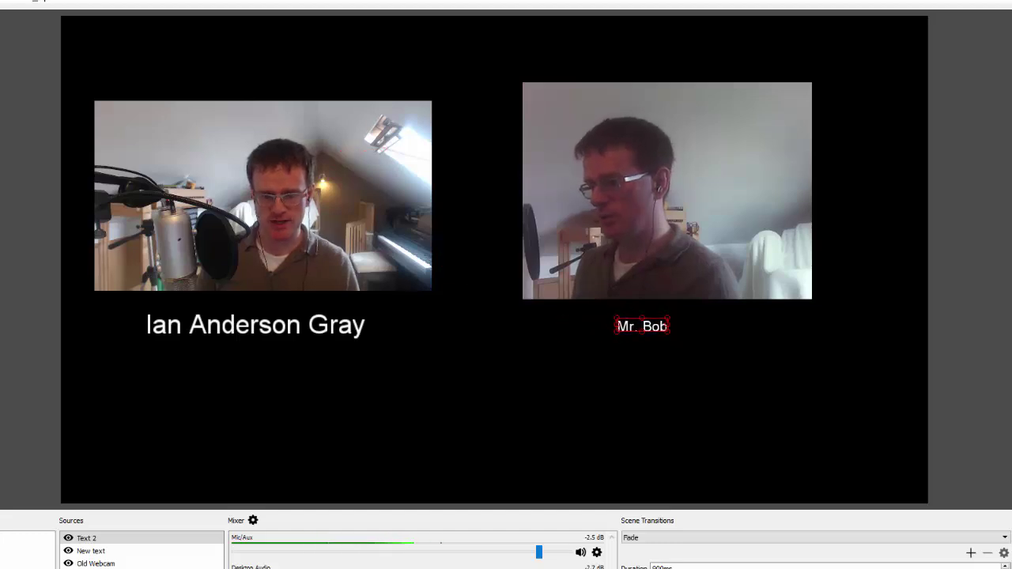
pyautogui.moveTo(700, 340); pyautogui.dragTo(658, 333)
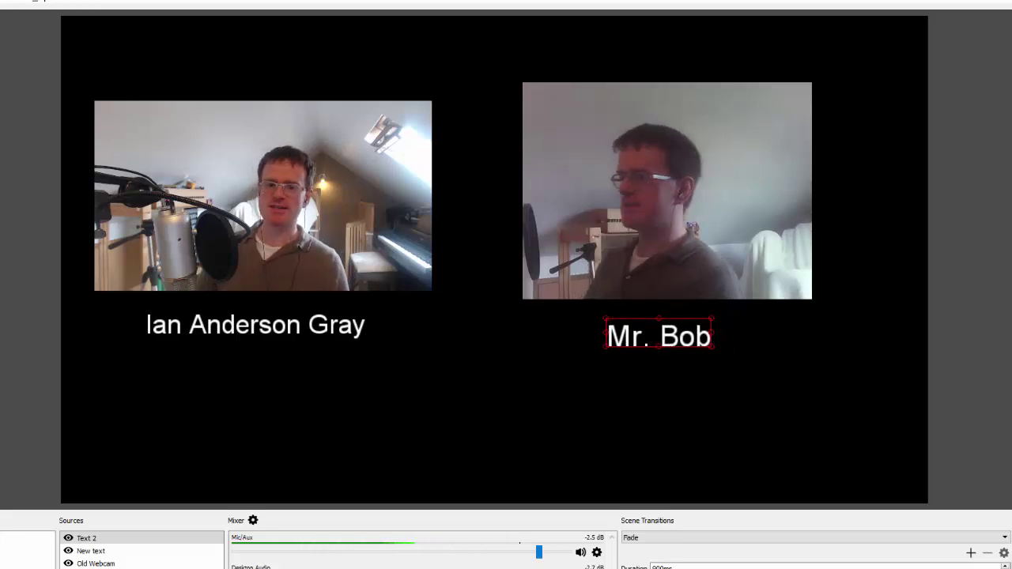